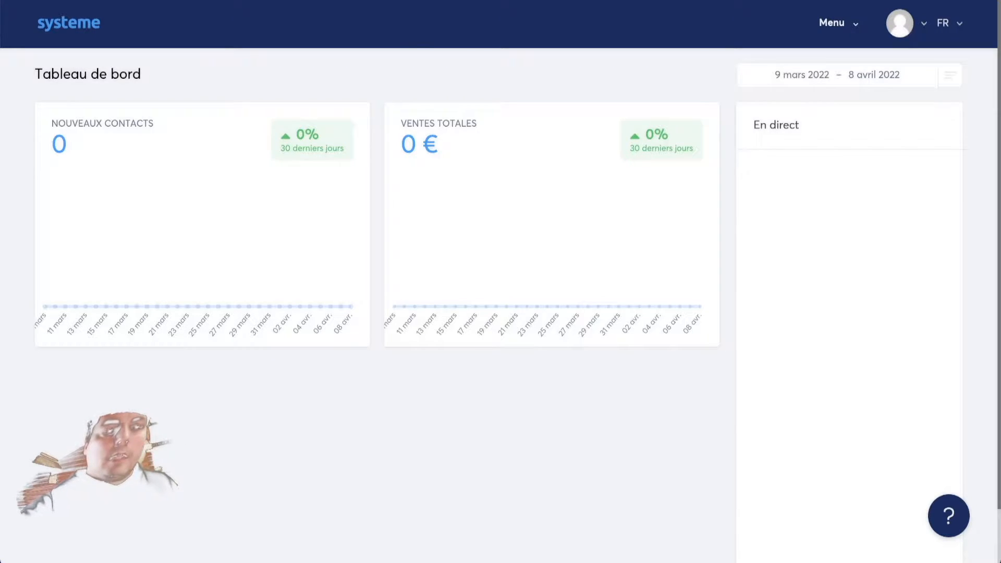
Open the shared funnel link to import the Affiliation Facile sales funnel into the account
text(https://systeme.io/funnel/share/879037f8a9e4c176e69808dbb5639e84a81aa3)
key(Return)
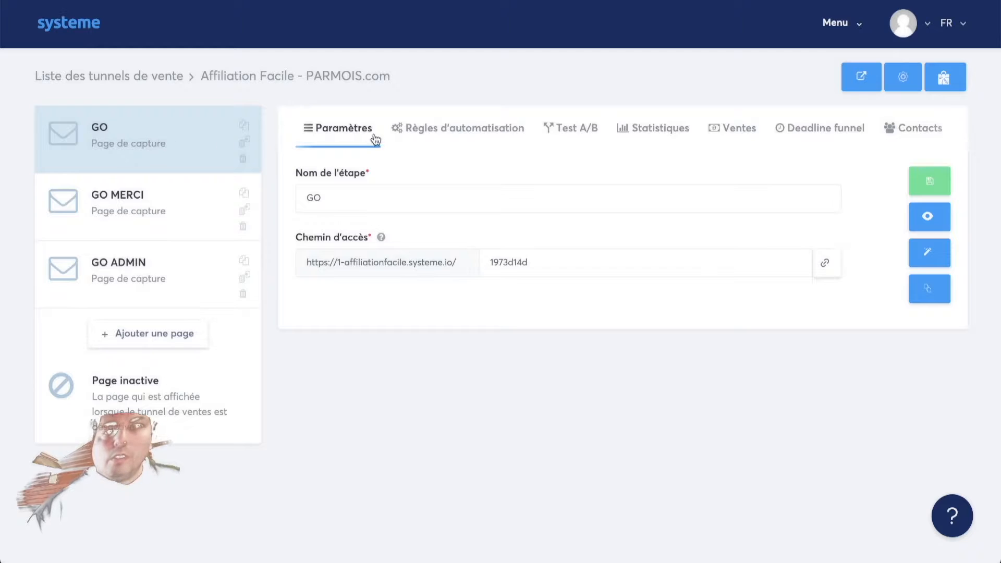
Add and save an automation rule on the GO page that applies the affiliationfacile tag upon page opt-in
click(472, 136)
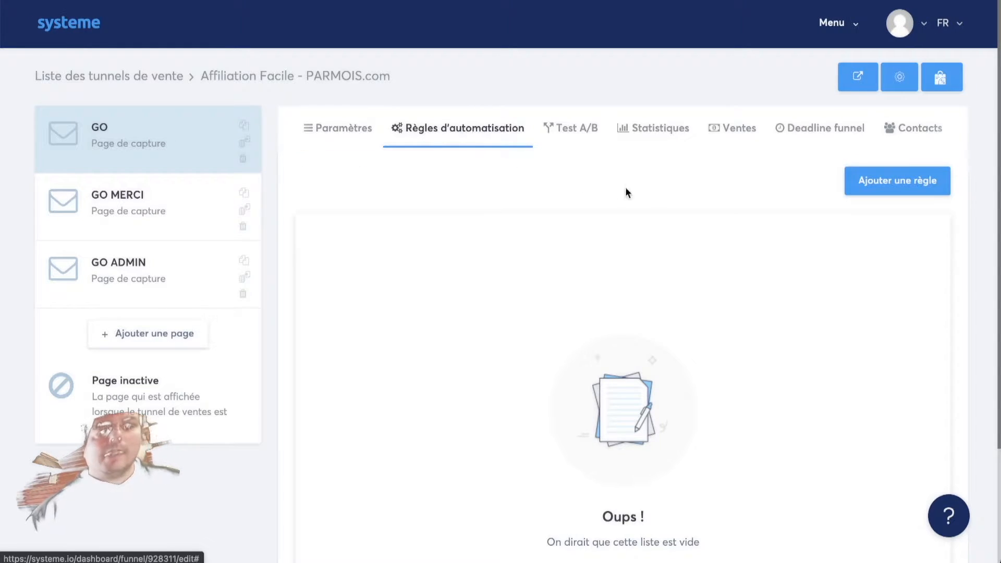
click(868, 183)
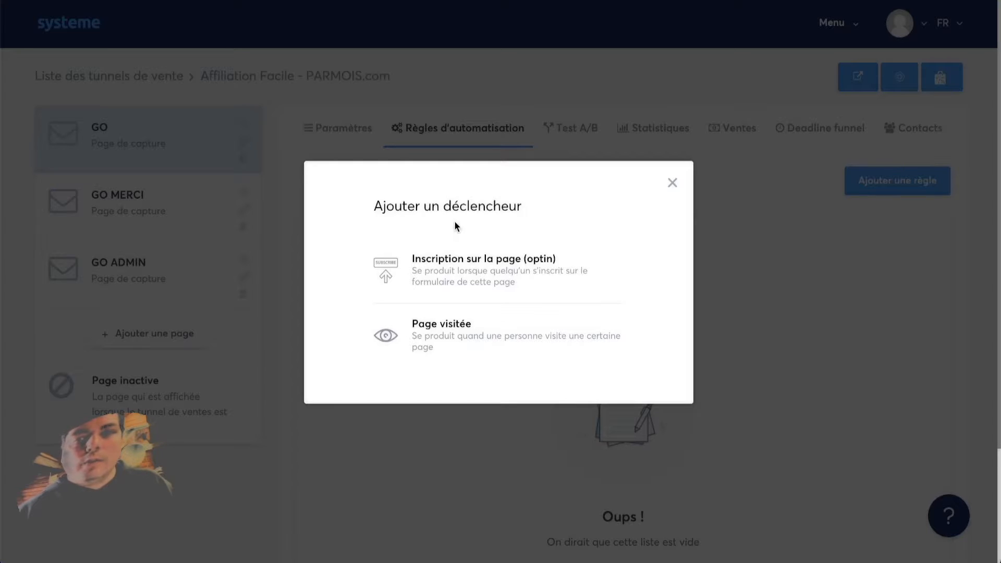
click(468, 268)
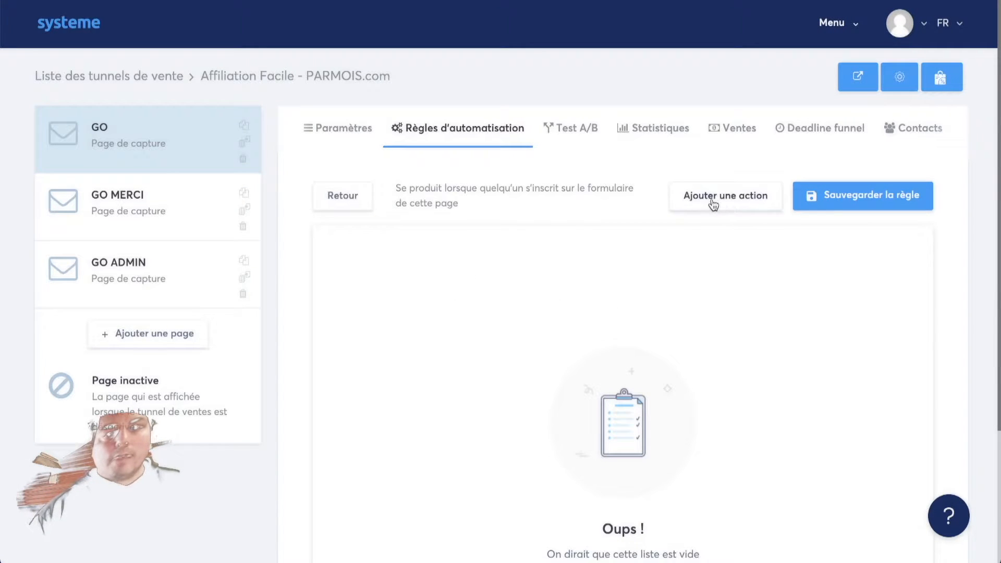
click(729, 205)
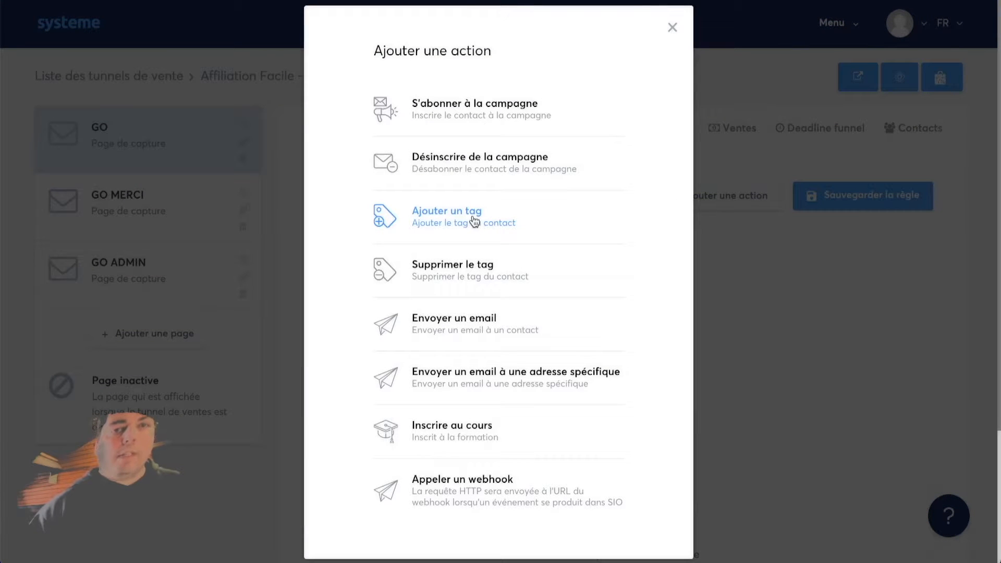
click(475, 222)
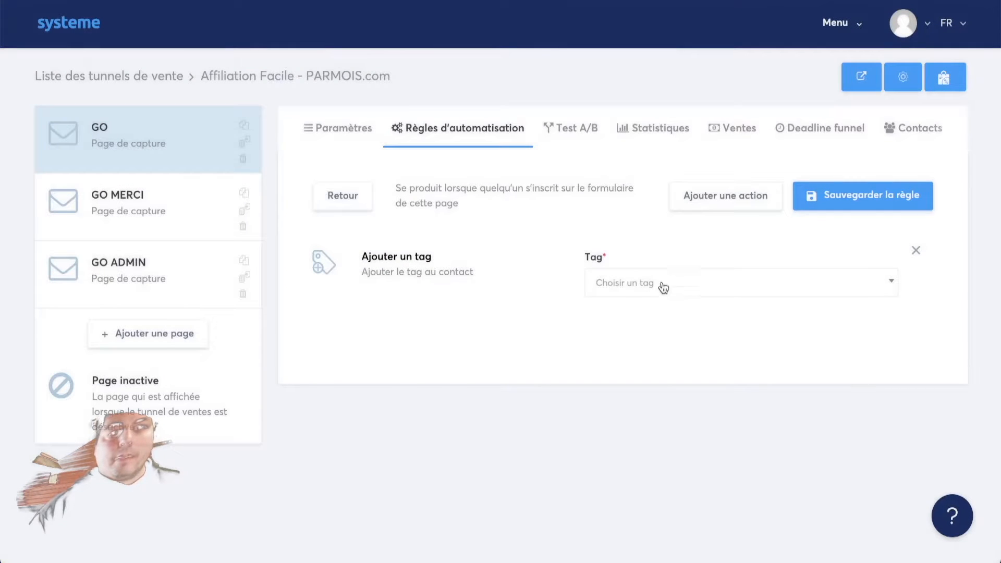
click(662, 284)
click(652, 339)
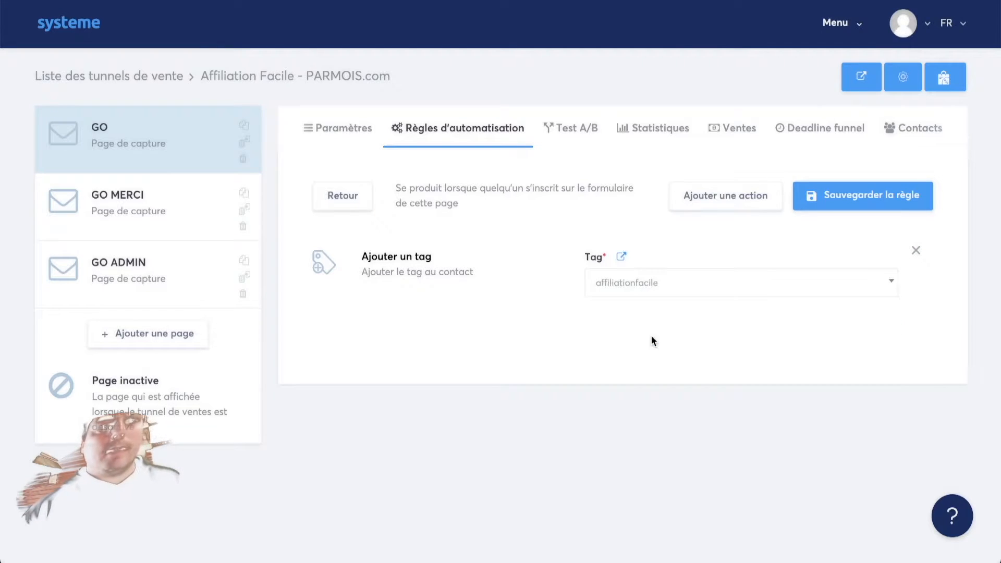
click(850, 196)
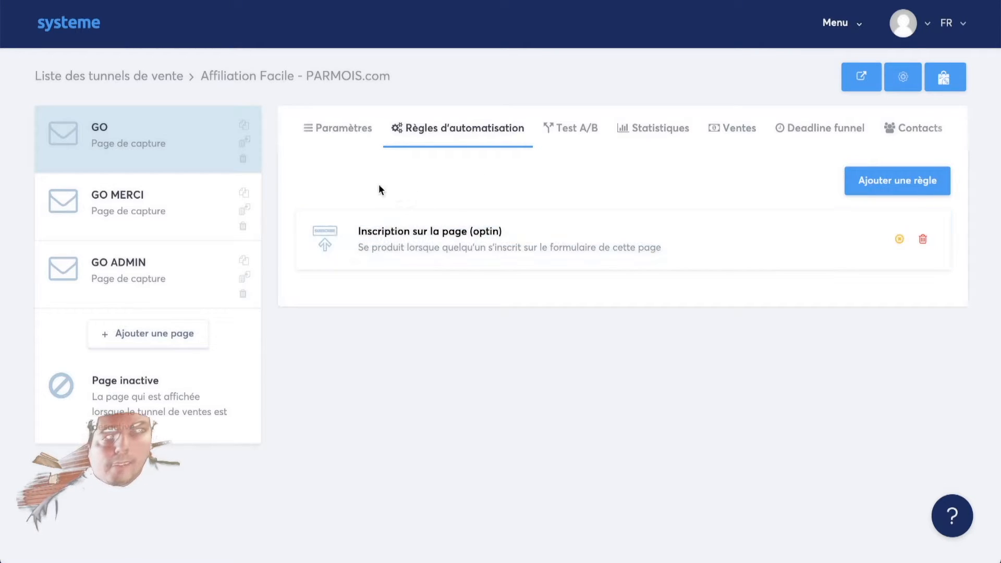
Set the GO page's URL path to "go" and save the funnel step
click(342, 132)
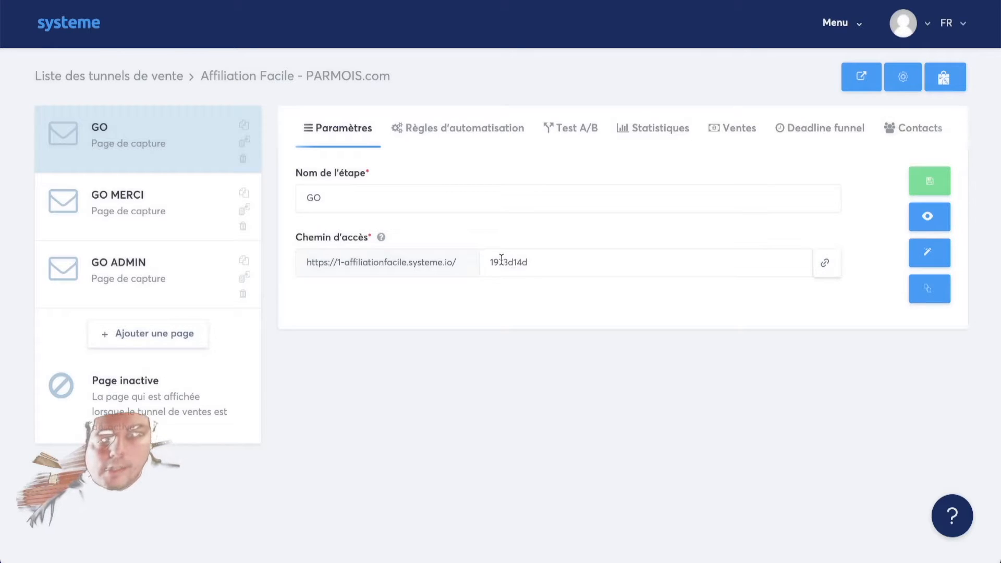
drag(530, 262, 490, 262)
text(go)
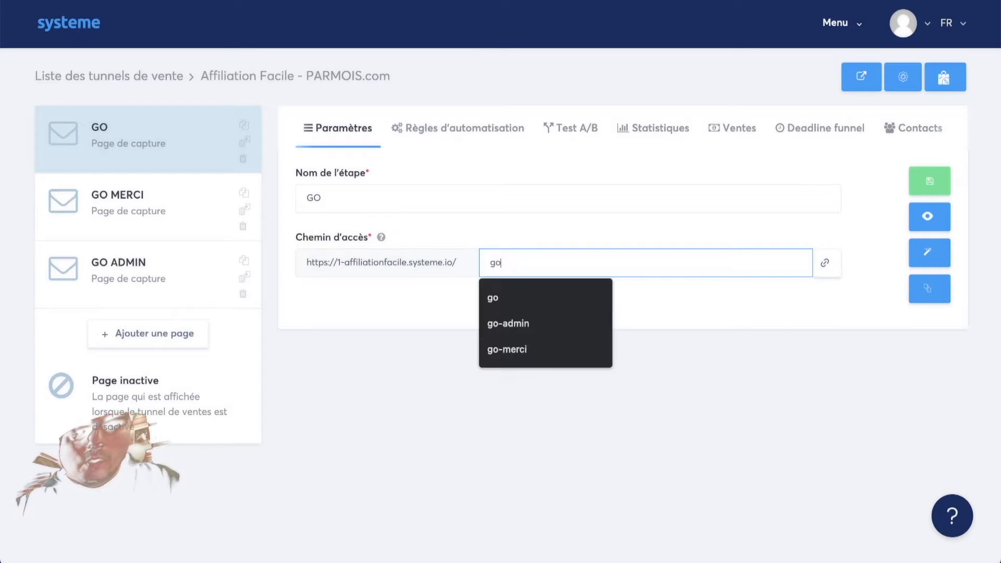
click(575, 228)
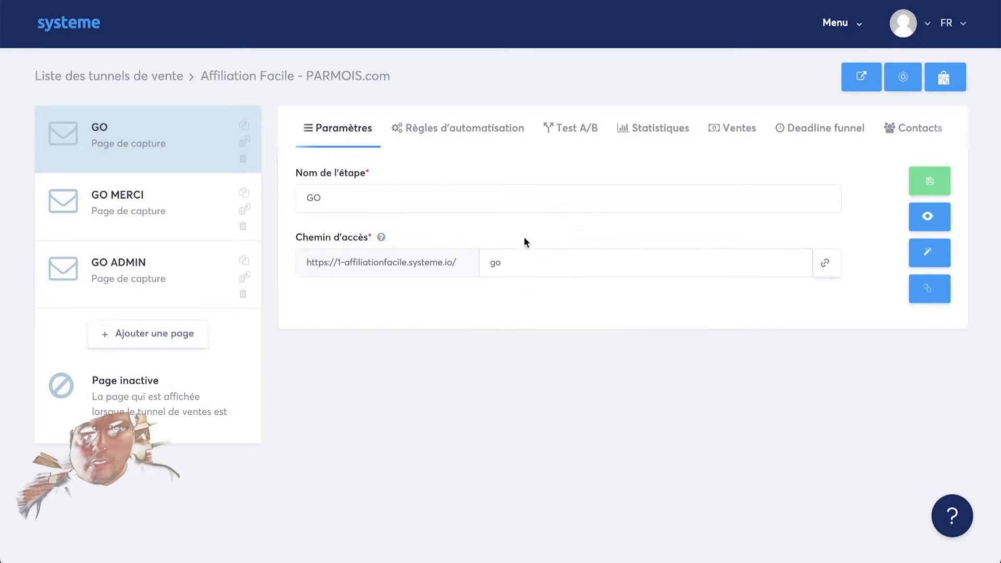
click(936, 187)
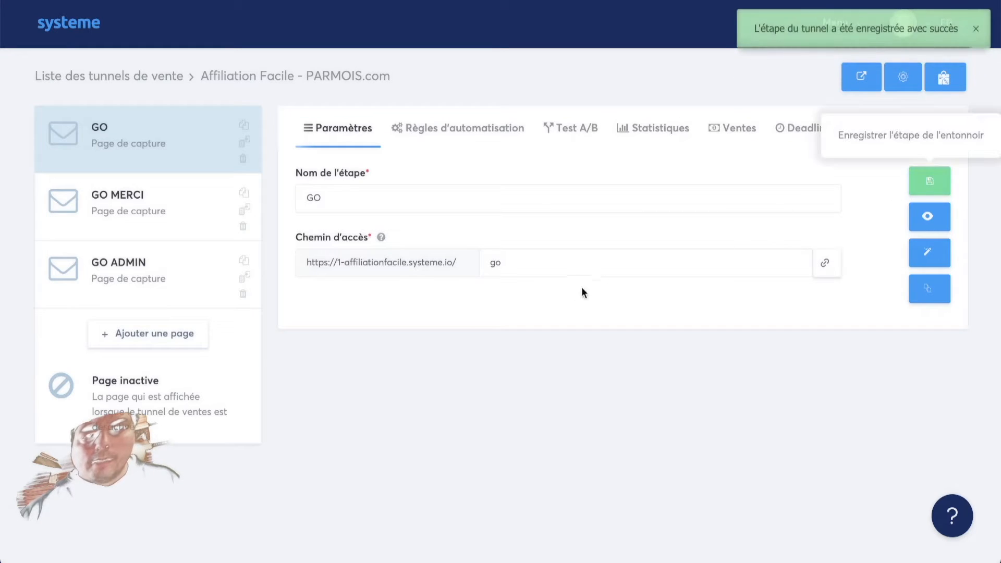
Set the GO MERCI page's URL path to "go-merci" and save the funnel step
click(169, 211)
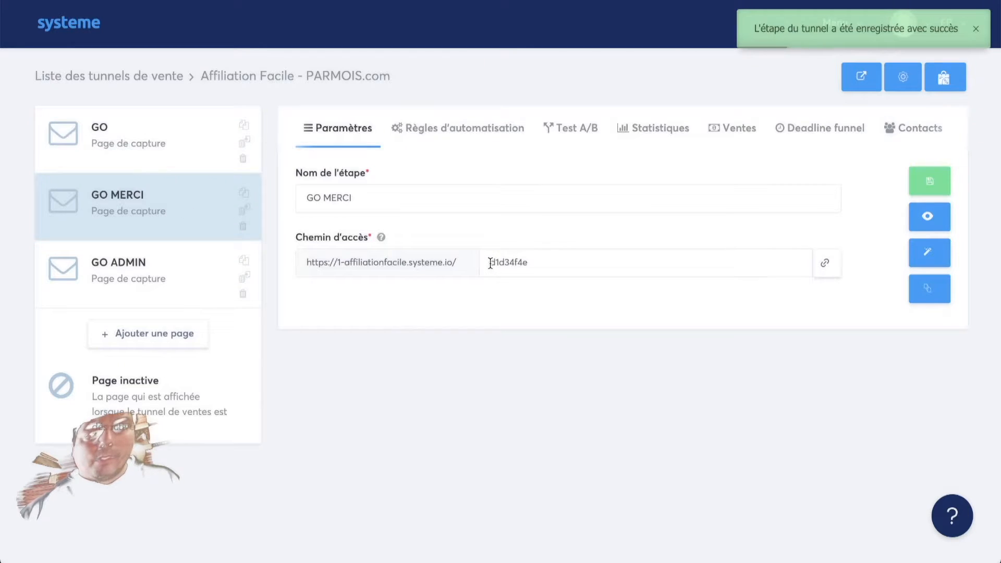
drag(490, 262, 530, 263)
text(go-)
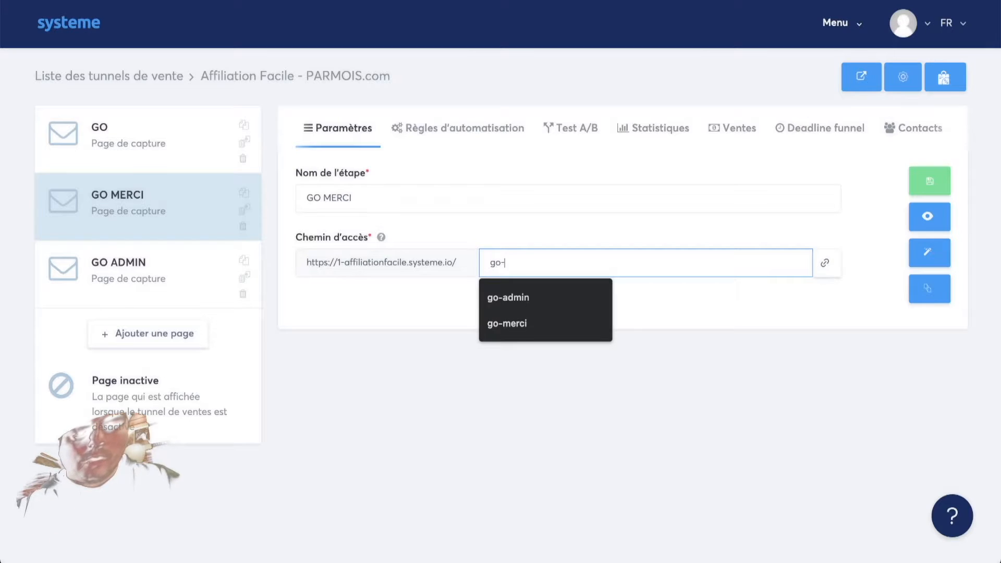
text(merci)
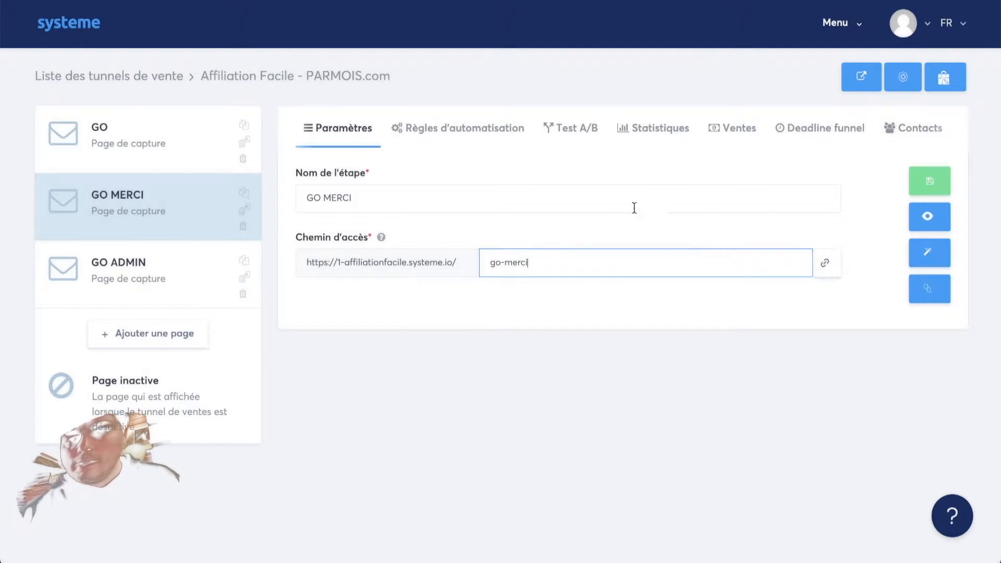
click(929, 184)
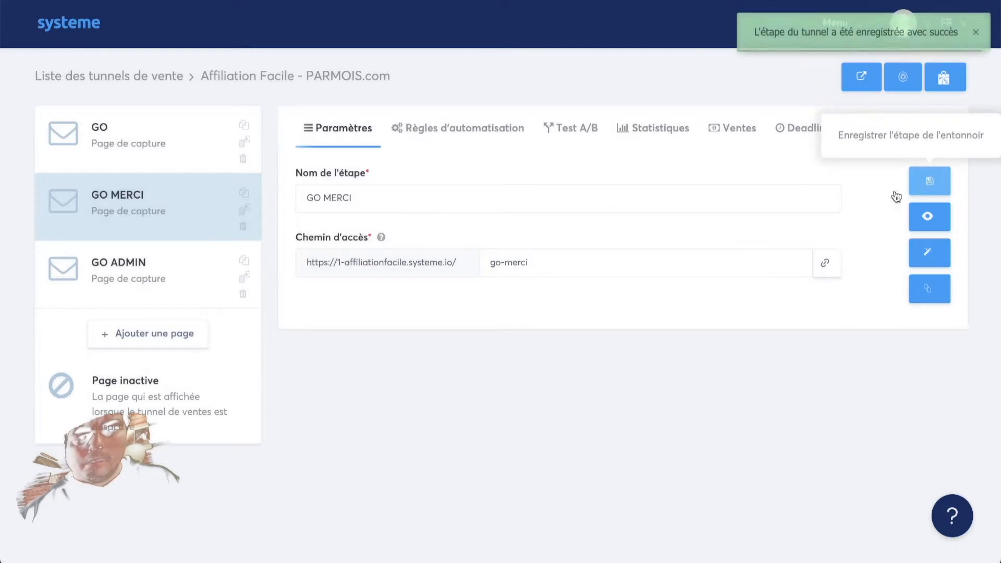
Set the GO ADMIN page's URL path to "go-admin" and save the funnel step
click(156, 272)
drag(547, 265, 453, 264)
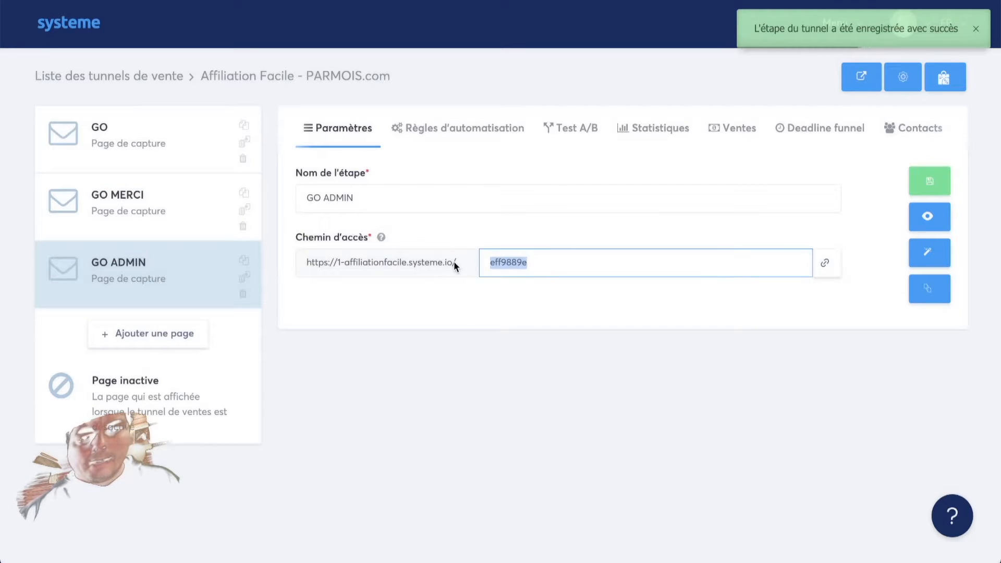
text(go-)
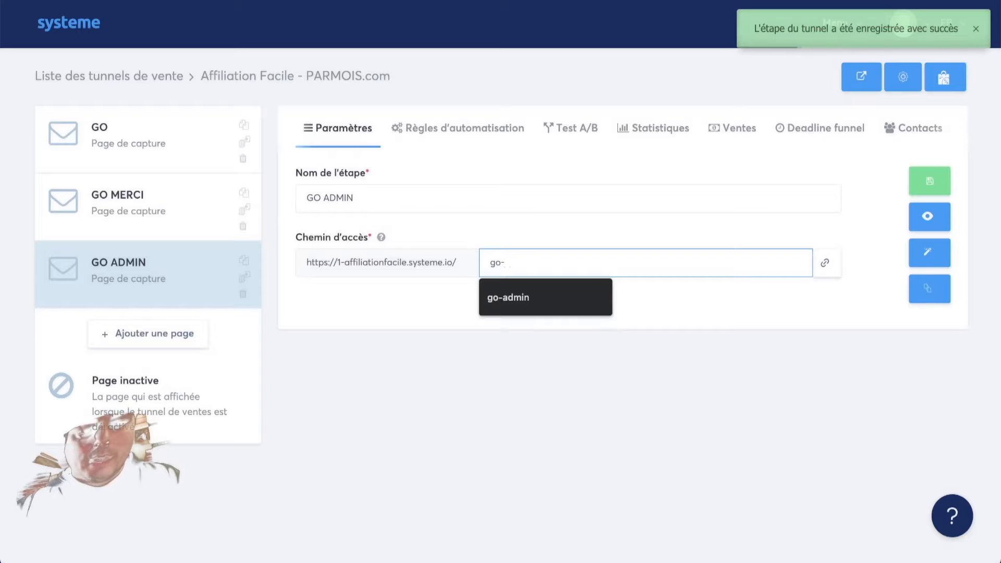
text(admin)
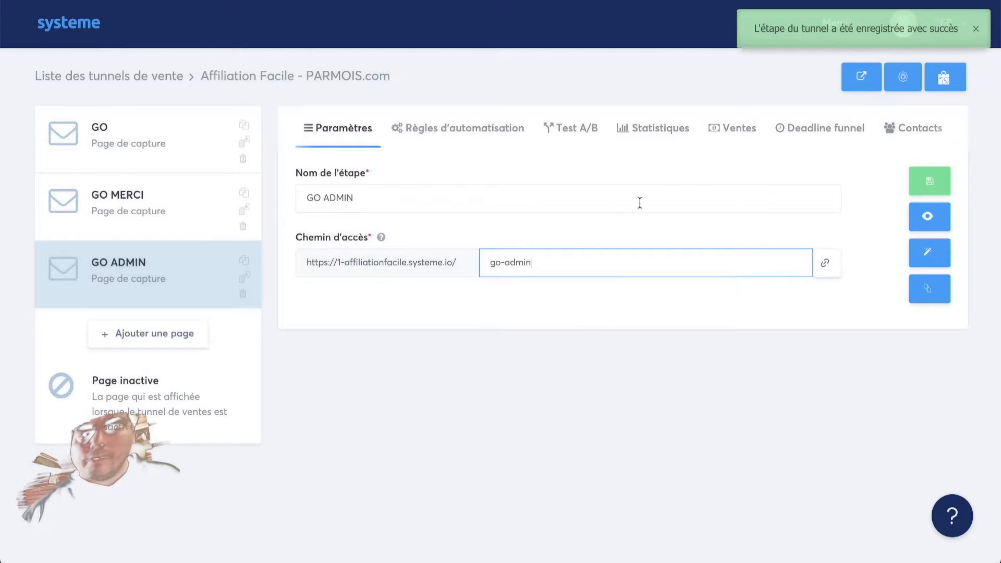
click(913, 180)
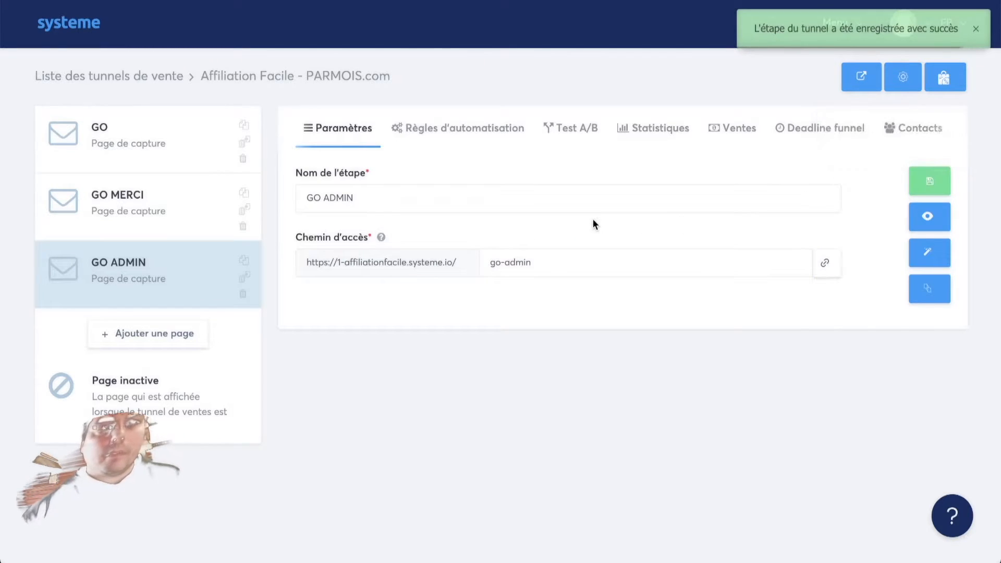
click(166, 215)
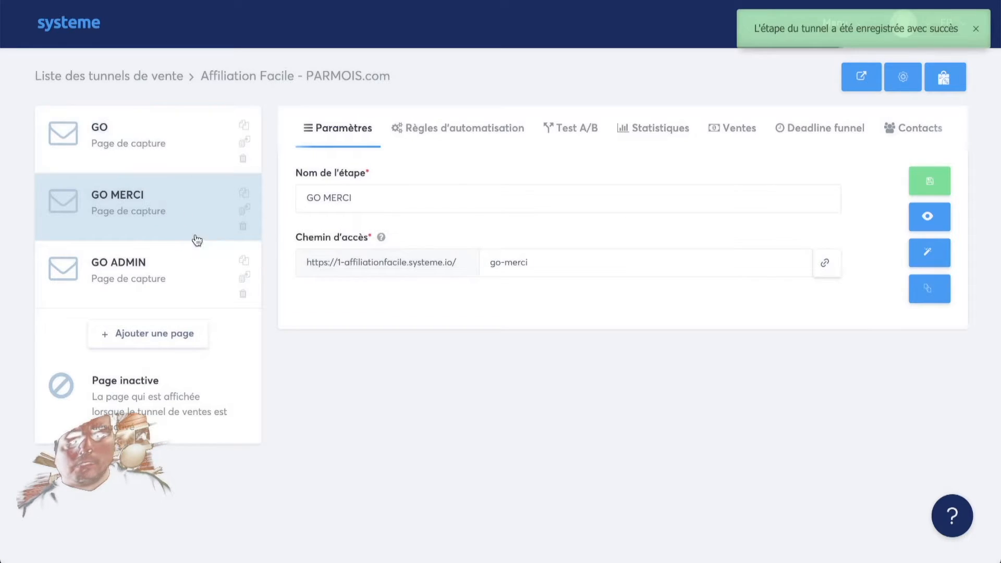
click(177, 141)
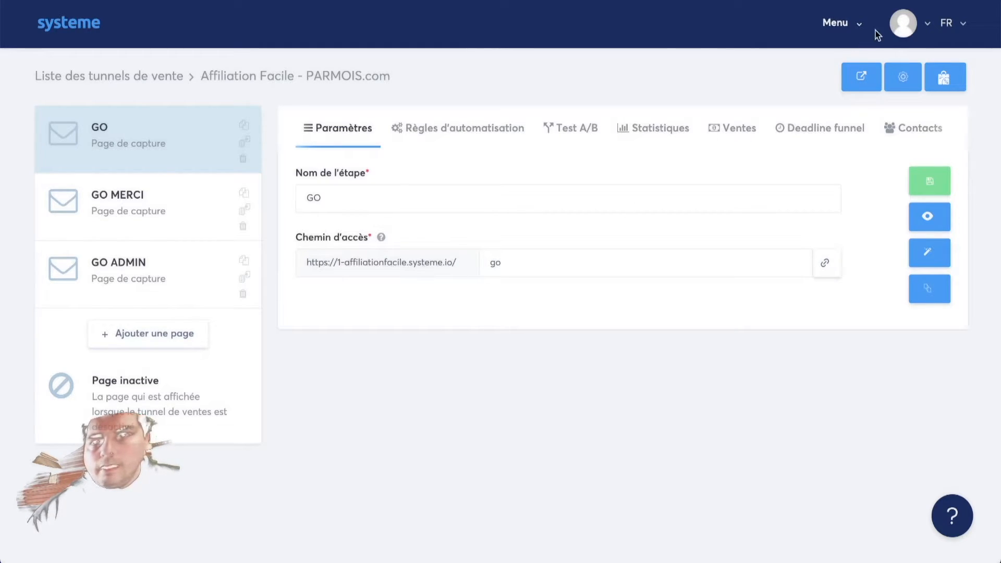
click(905, 30)
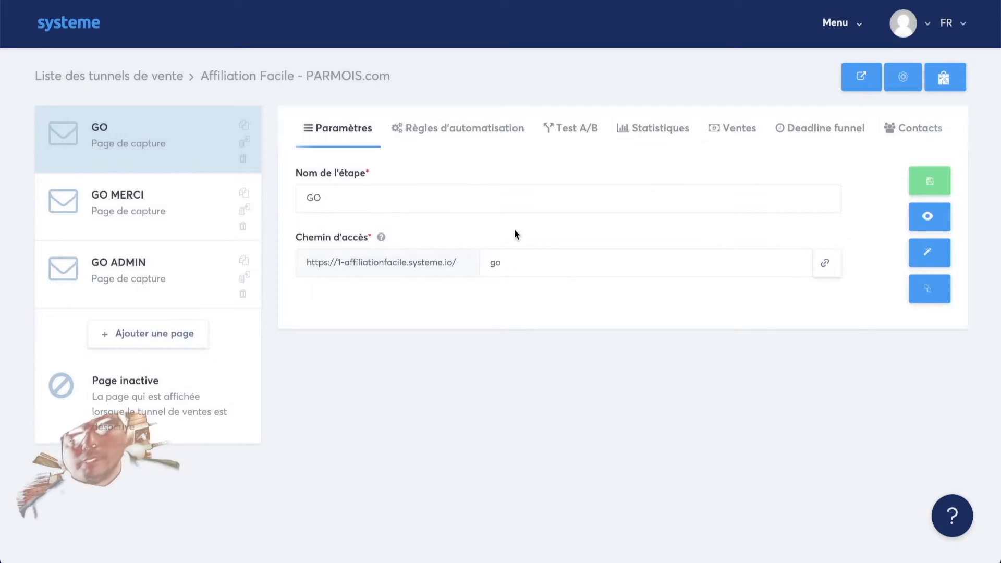
click(920, 28)
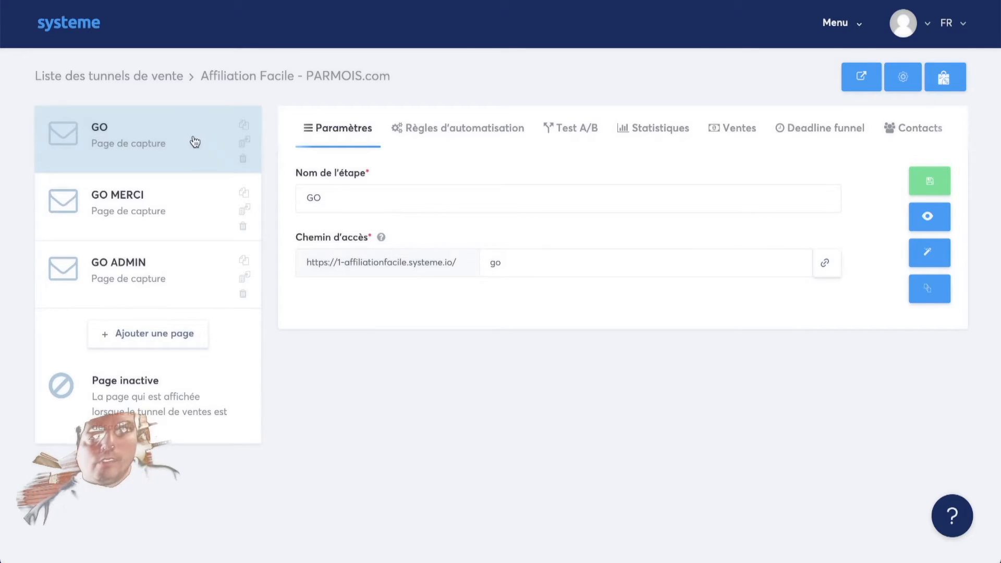
Open the GO page's header tracking code in the page editor and set the config1tpe value to "page200"
click(119, 134)
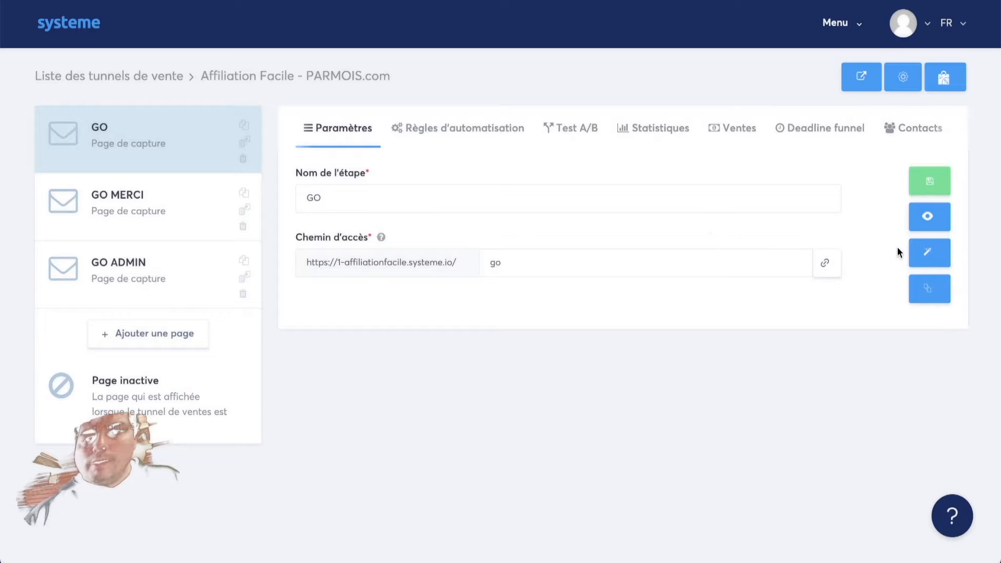
click(930, 253)
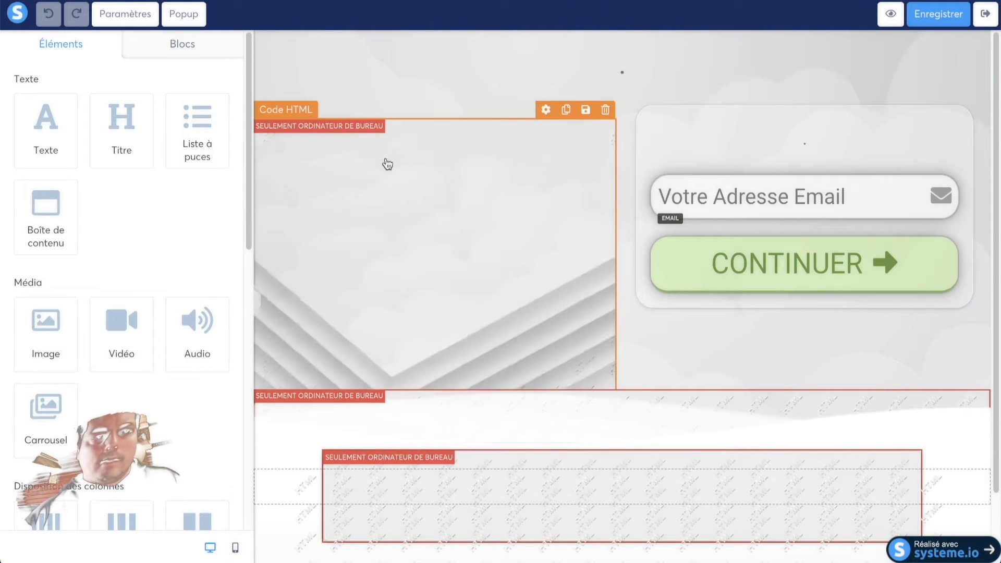
click(125, 15)
scroll(151, 253, down, 15)
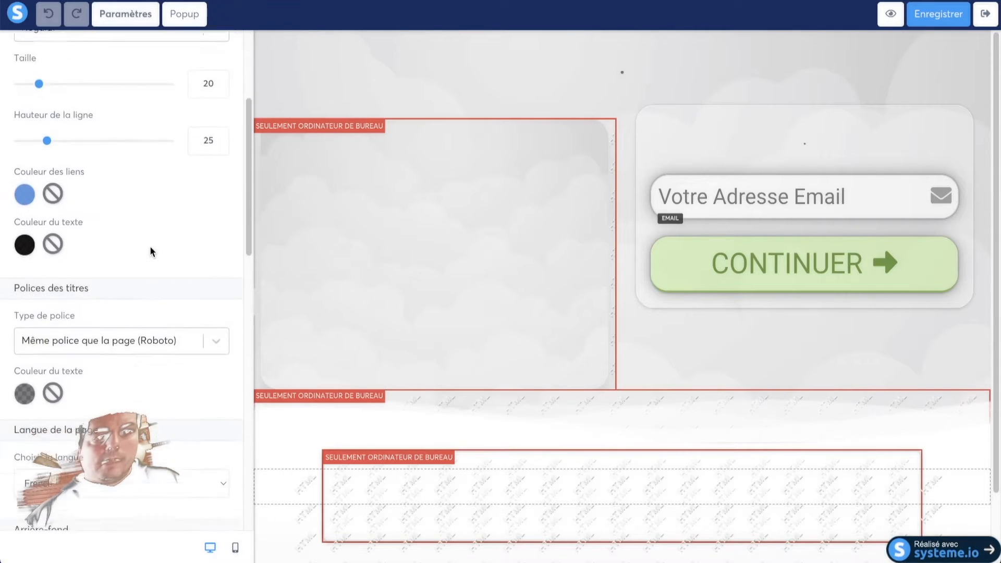
scroll(150, 243, down, 4)
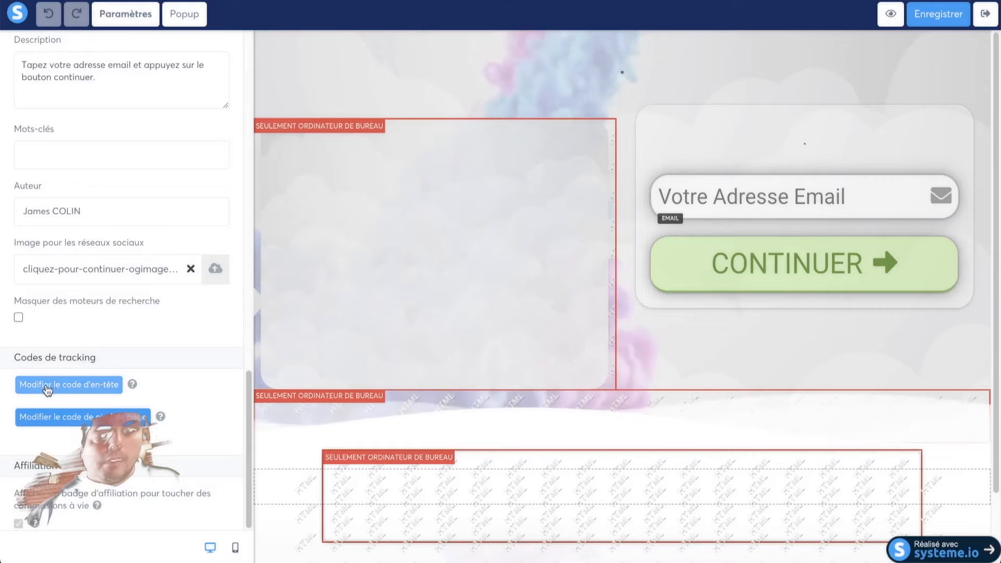
click(101, 388)
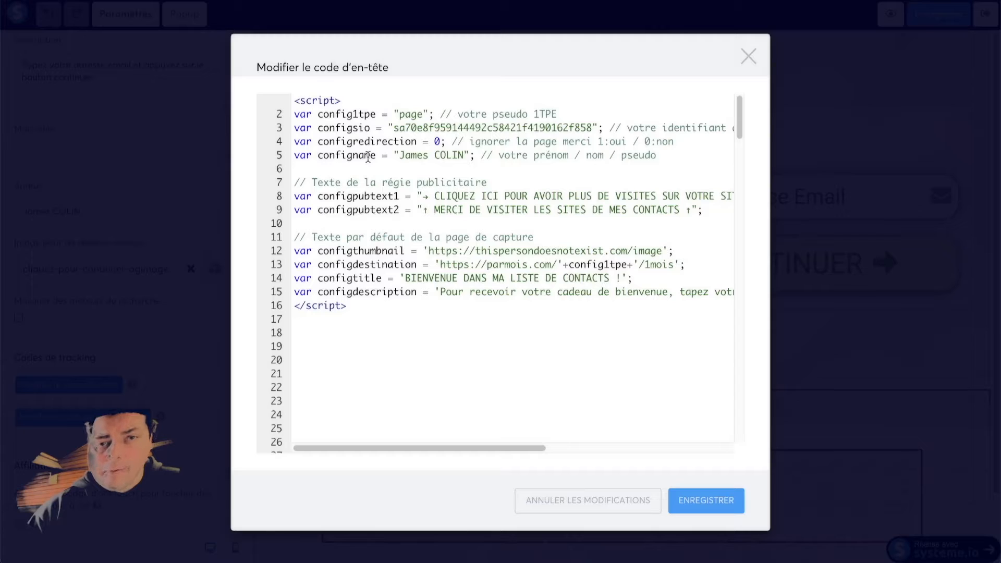
click(425, 113)
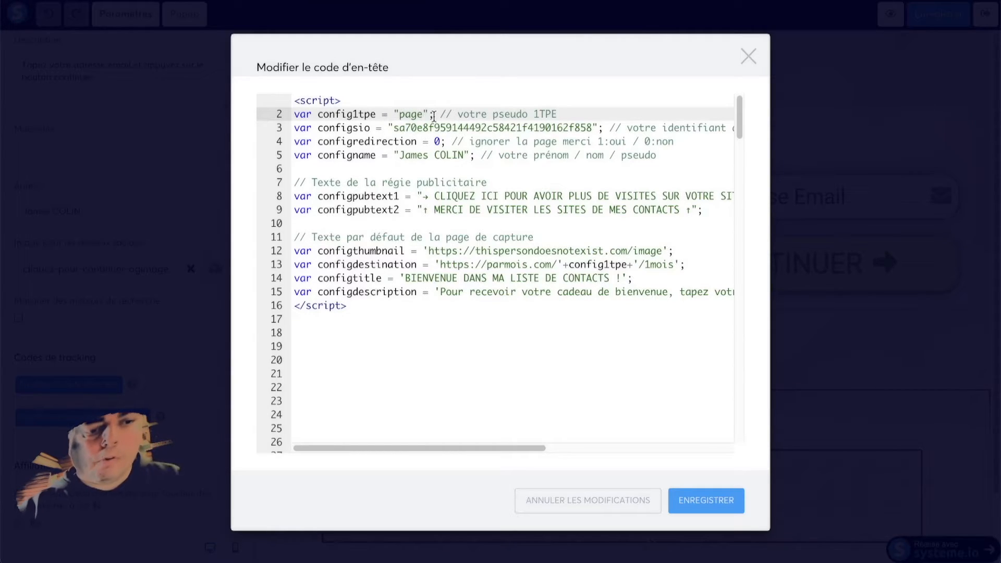
text(200)
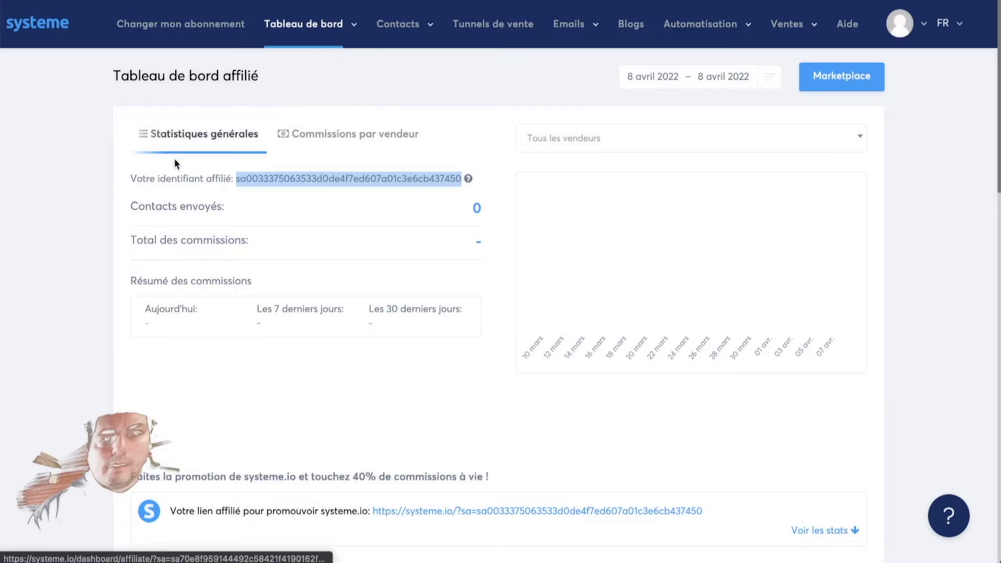
Copy the affiliate identifier from the affiliate dashboard and replace the configsio value in the GO page's header code with it
right_click(266, 178)
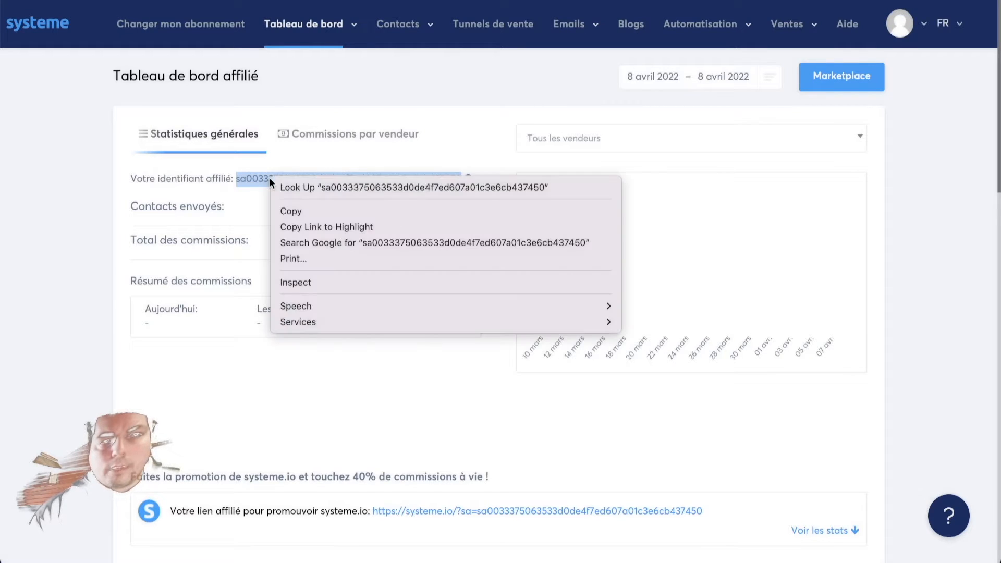
click(315, 214)
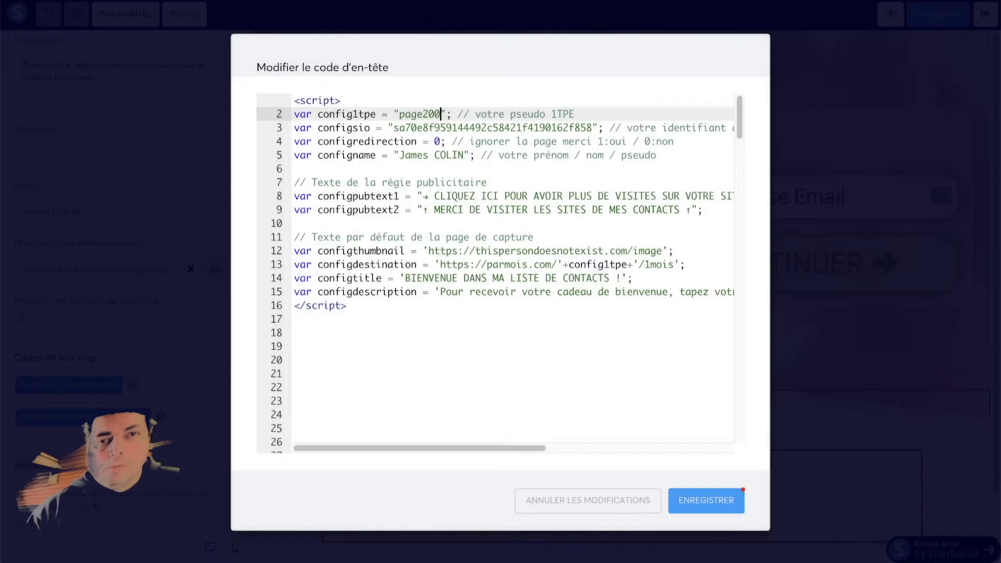
drag(395, 128, 593, 127)
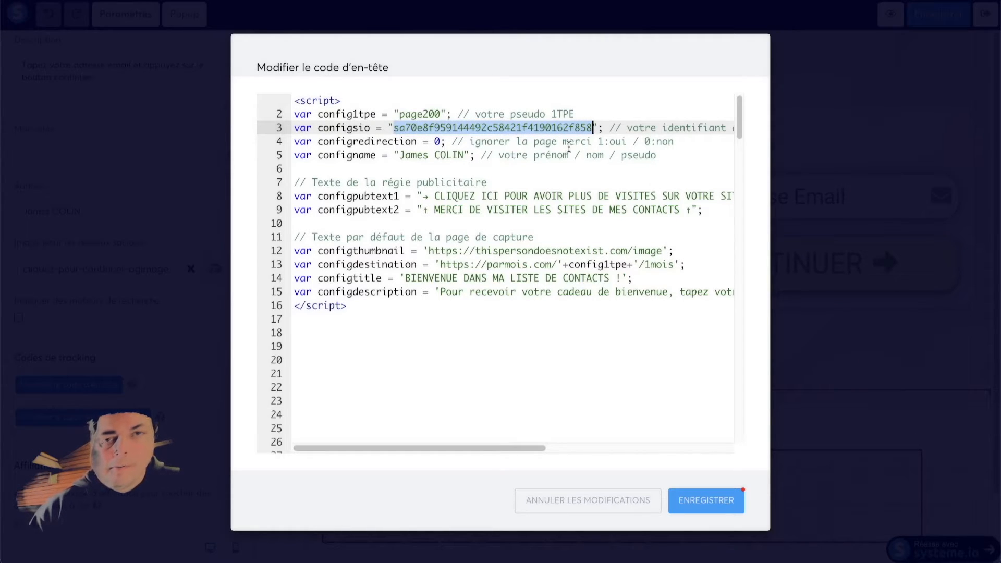
right_click(565, 129)
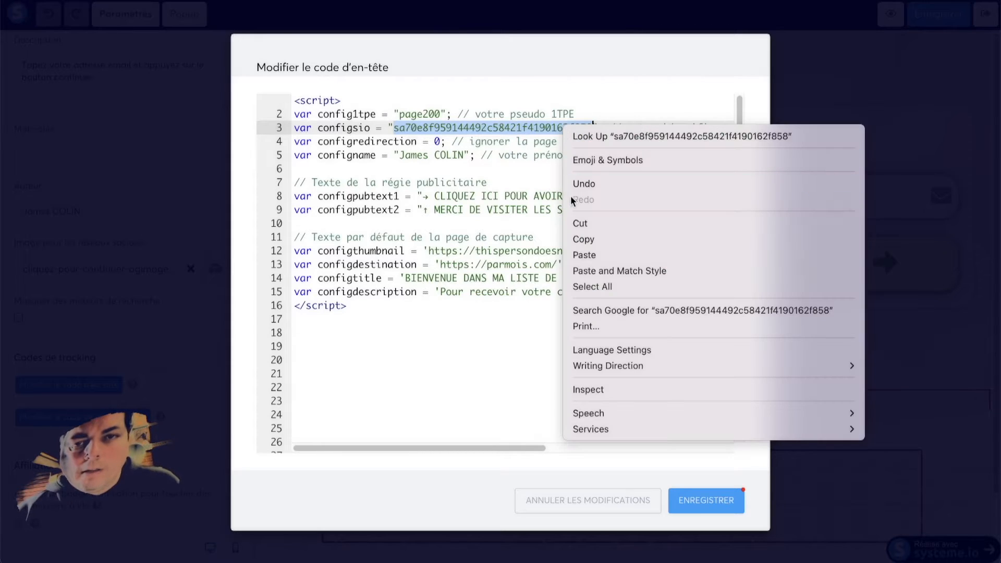
click(591, 265)
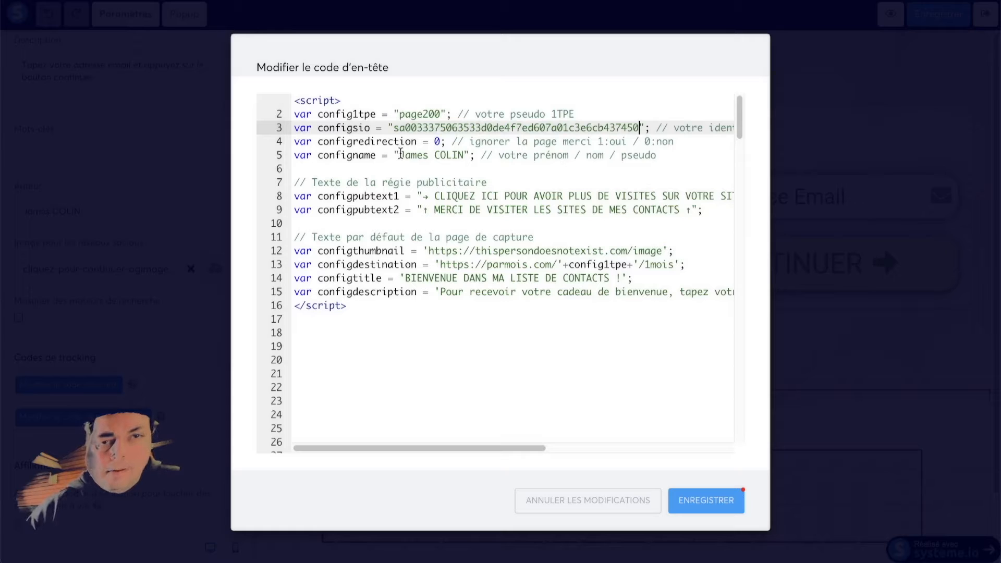
Set the configname value to "Emmanuel Macron", save the header code and the GO page, and exit the page editor
drag(400, 155, 464, 155)
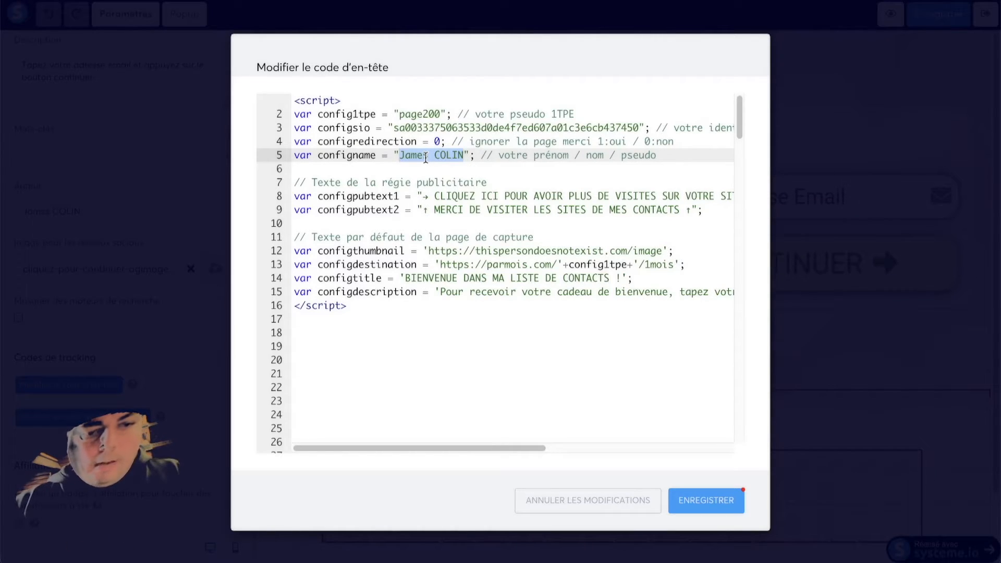
text(Emmanuel Ma)
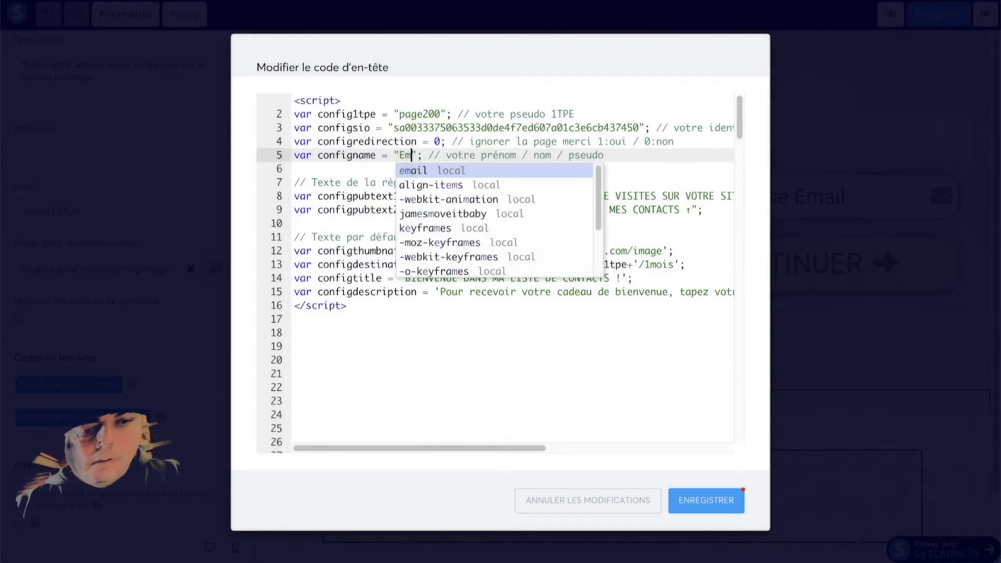
text(cron)
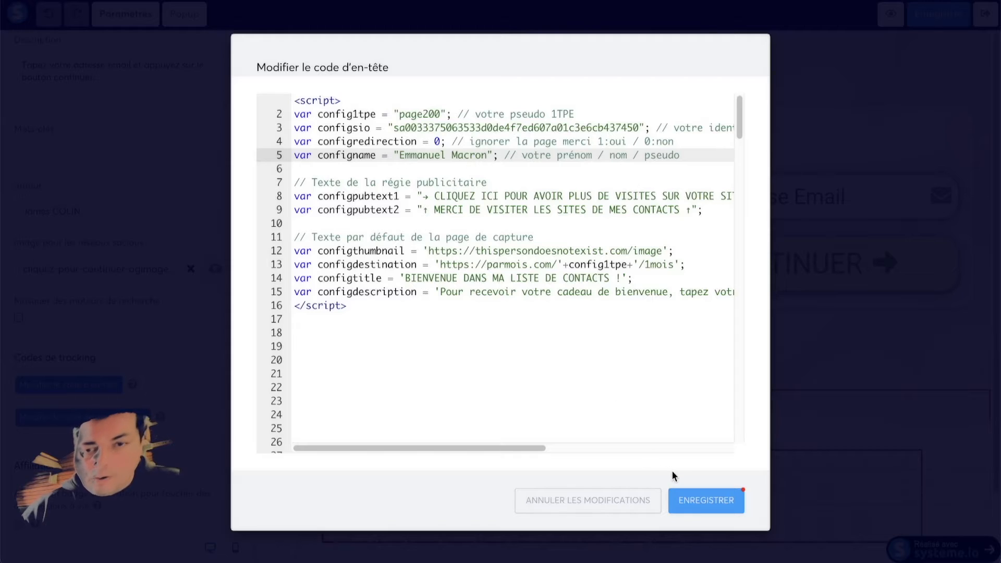
click(712, 502)
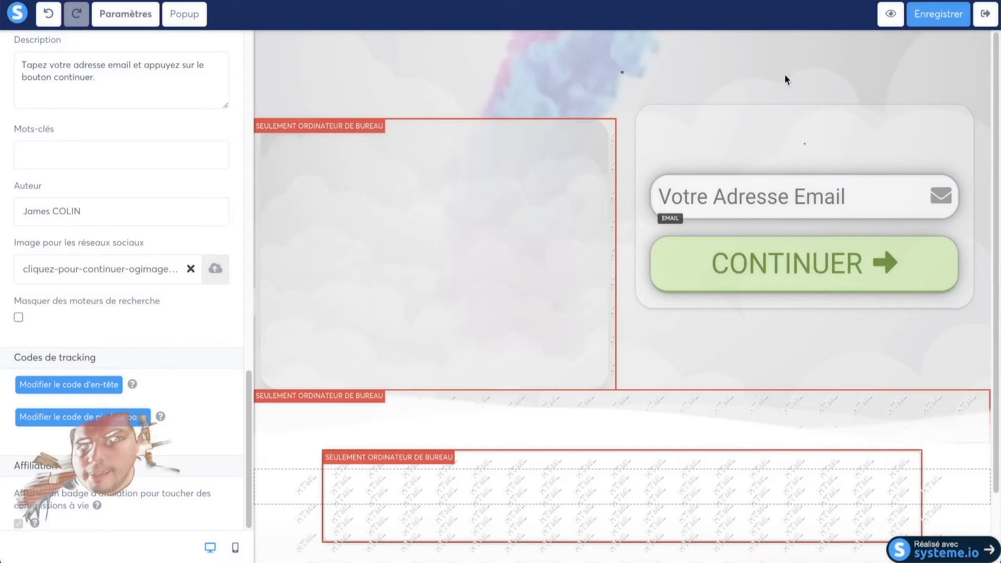
click(942, 17)
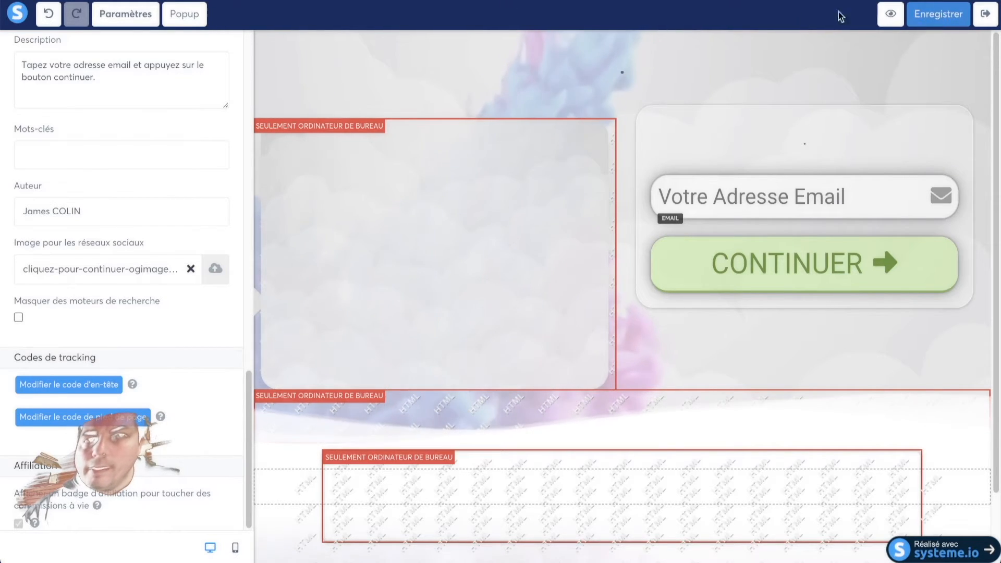
click(988, 20)
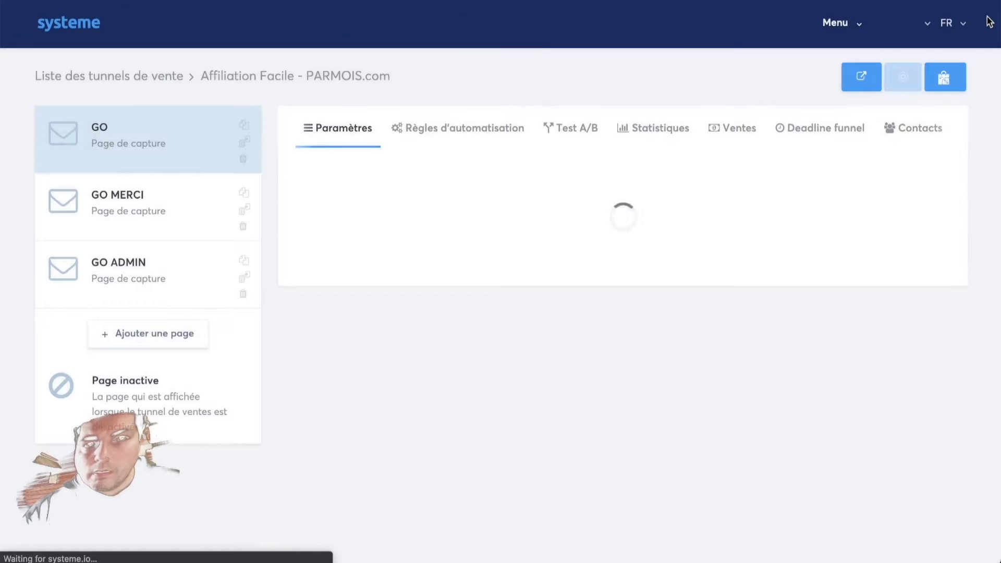
Open the GO MERCI page's header tracking code in the page editor and set the config1tpe value to "page200"
click(175, 216)
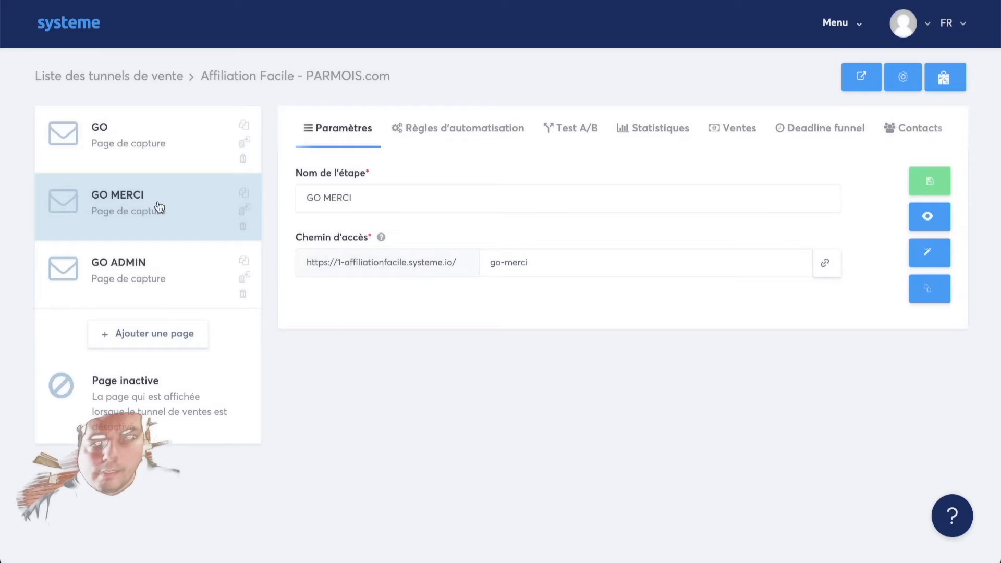
click(930, 255)
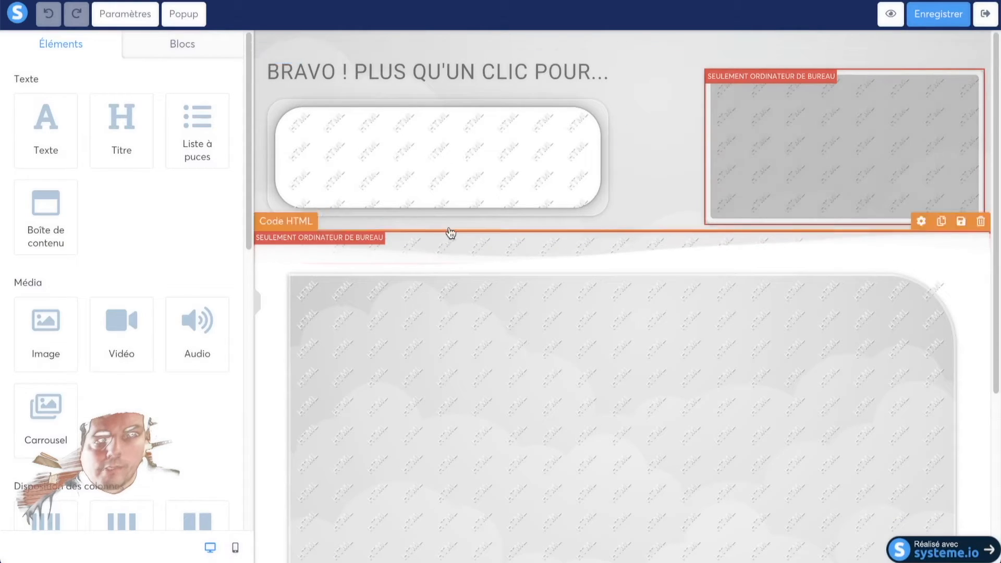
click(137, 15)
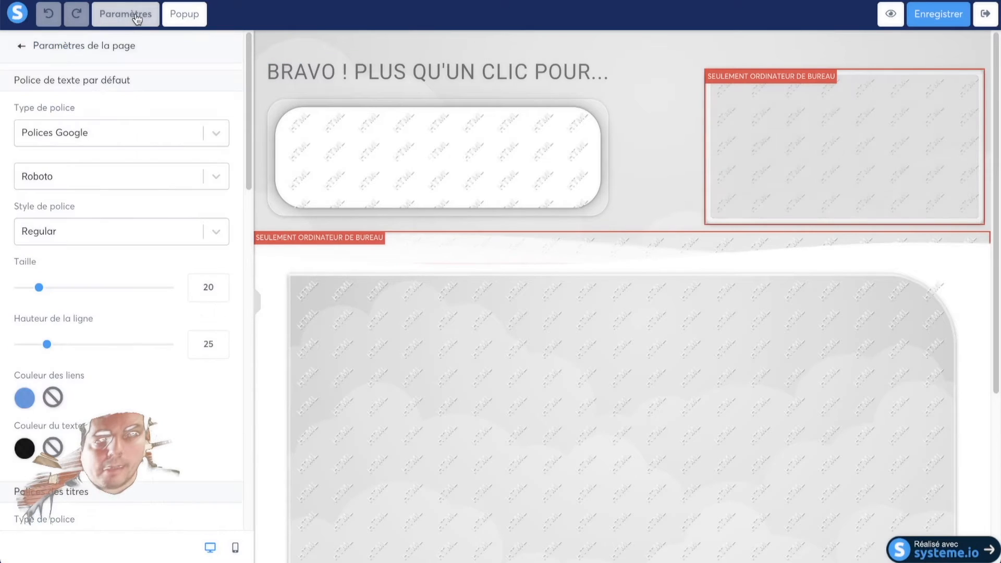
scroll(170, 134, down, 15)
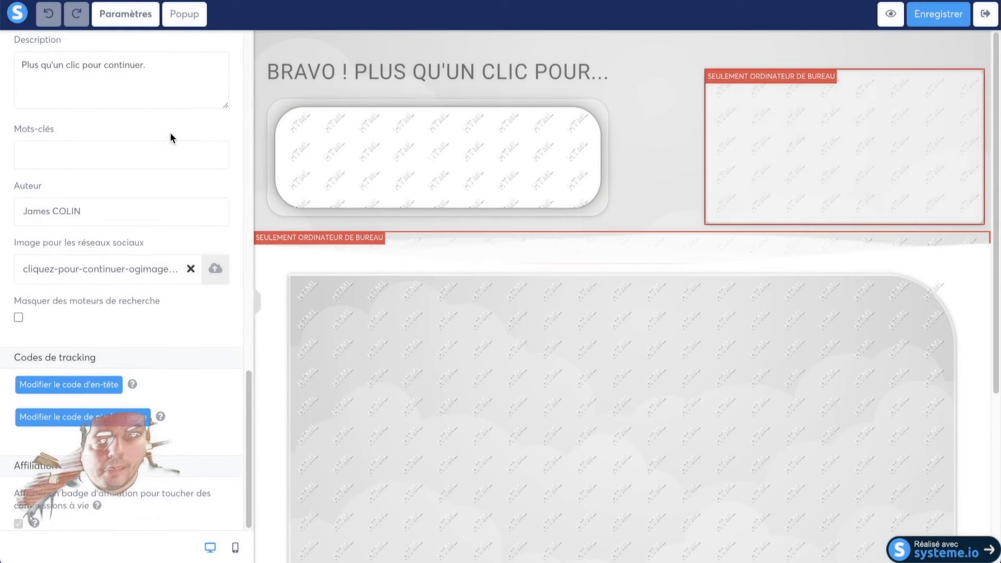
click(67, 384)
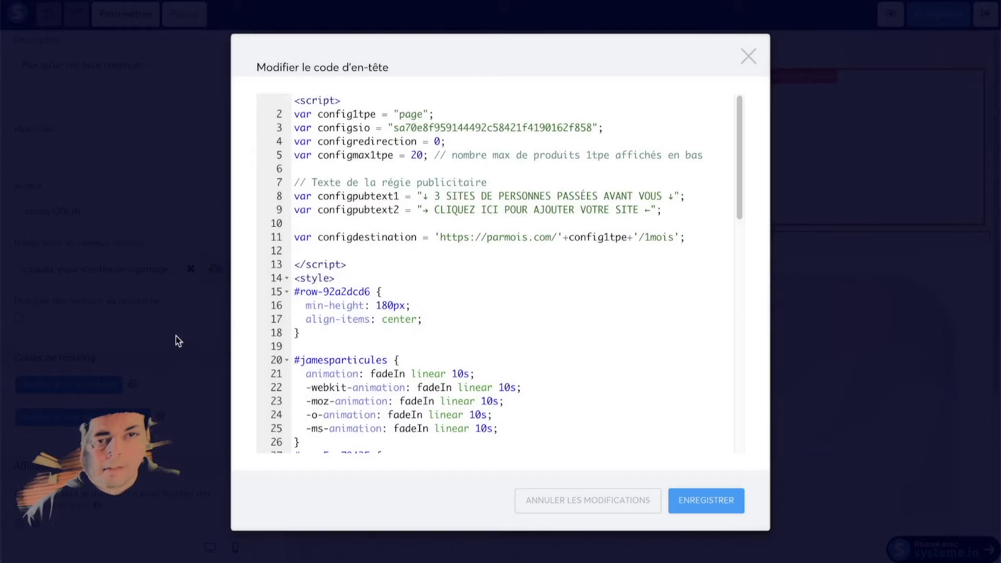
click(423, 112)
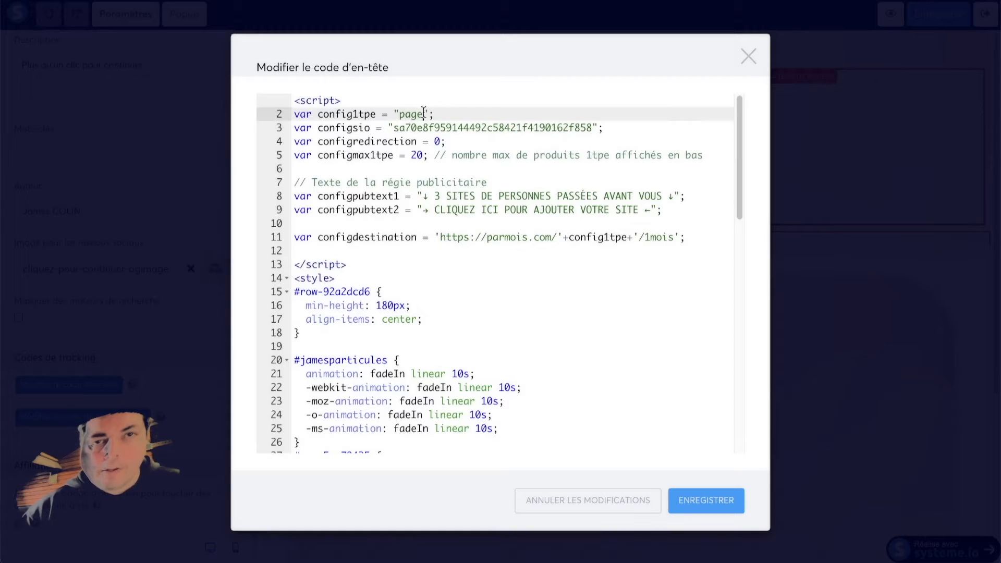
text(2)
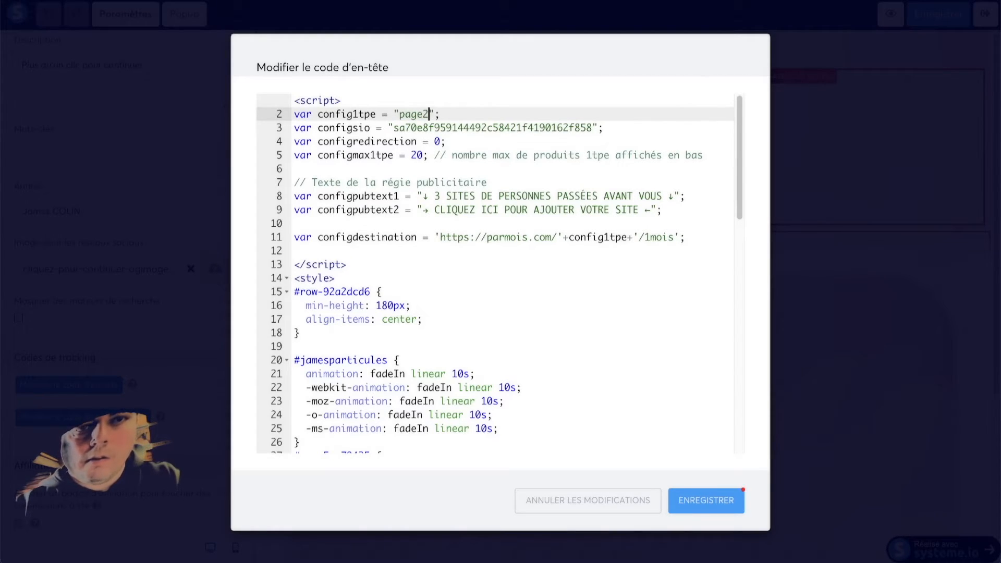
text(00)
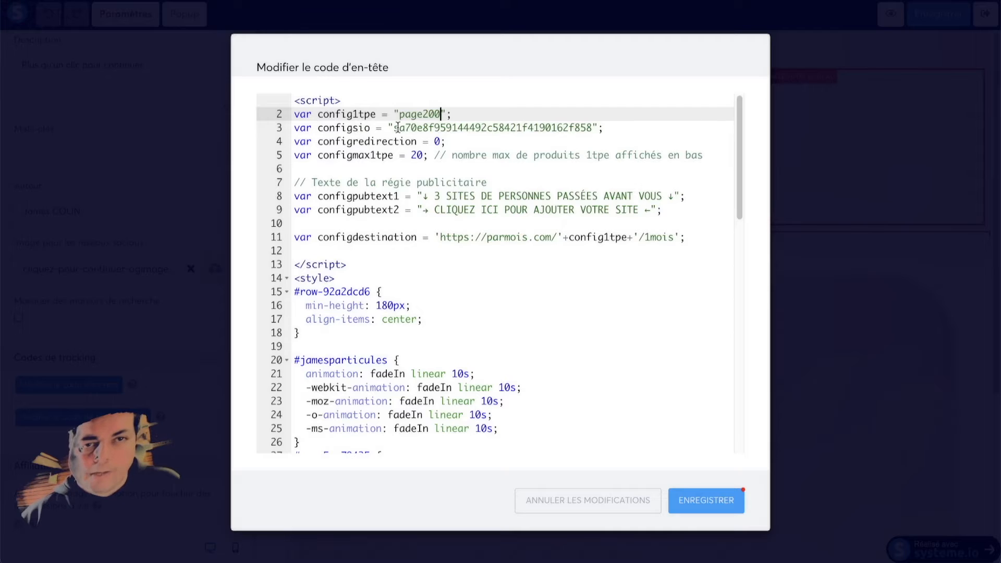
Replace the configsio value with the copied affiliate identifier, save the header code and the GO MERCI page, and exit the editor
drag(395, 128, 502, 126)
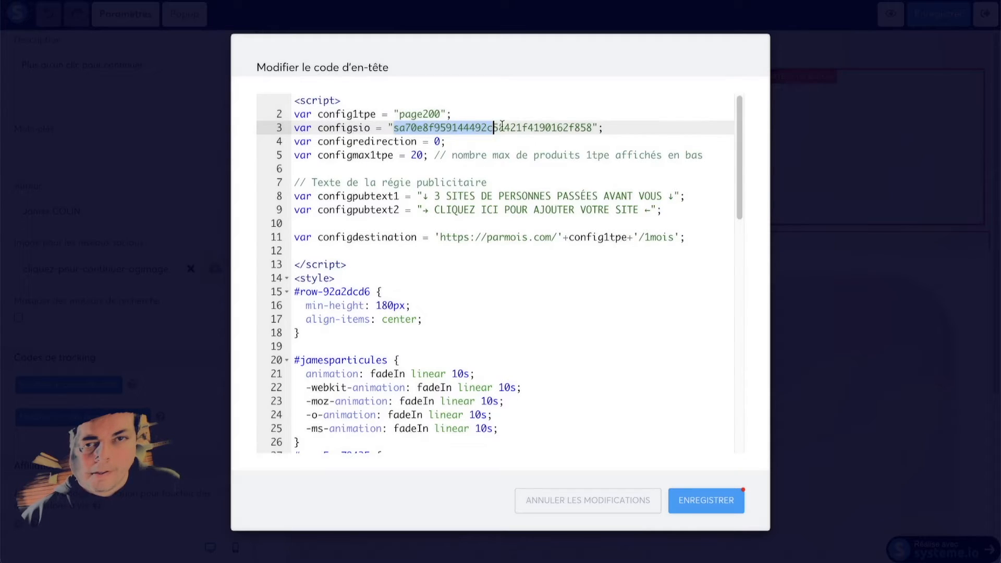
right_click(568, 125)
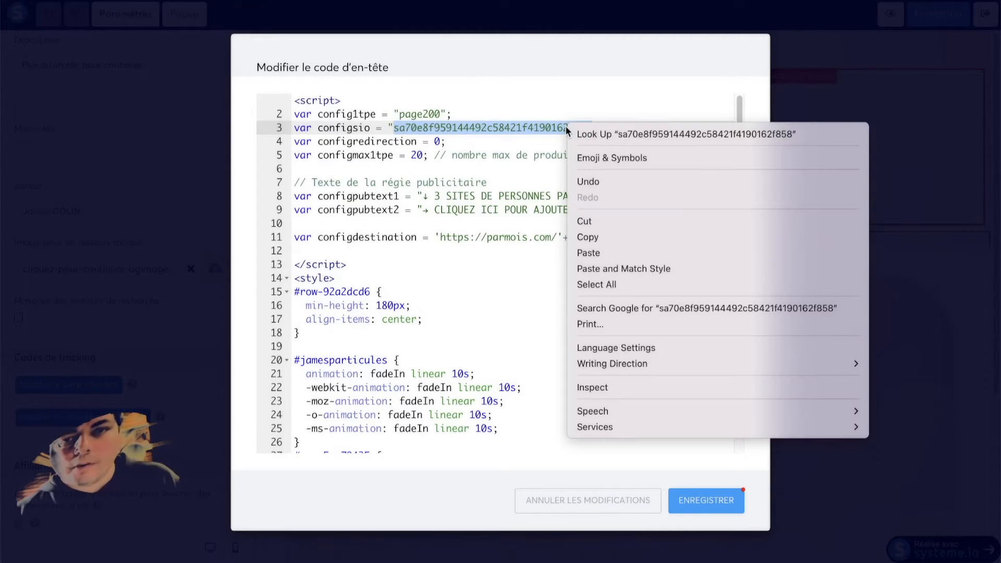
click(579, 251)
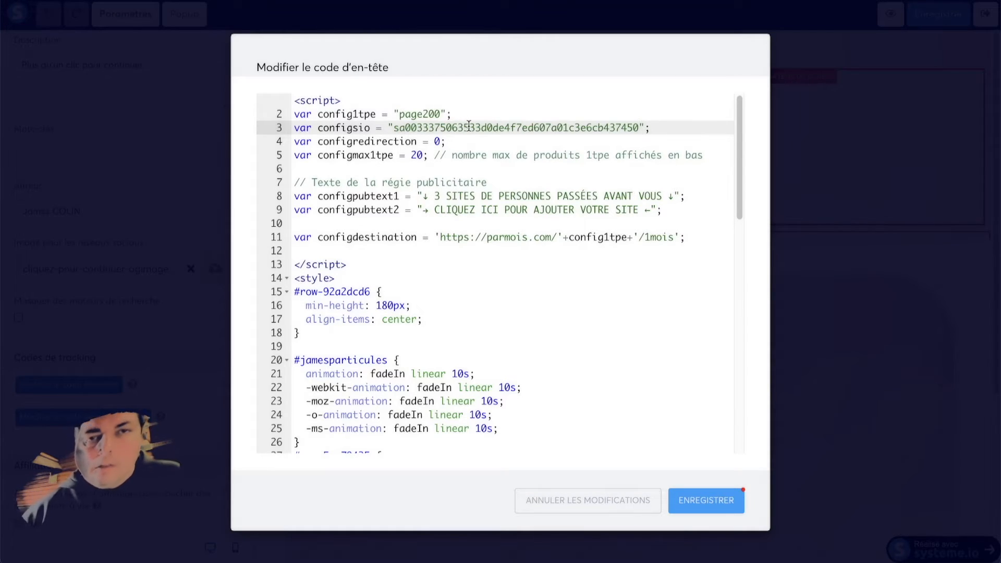
click(711, 502)
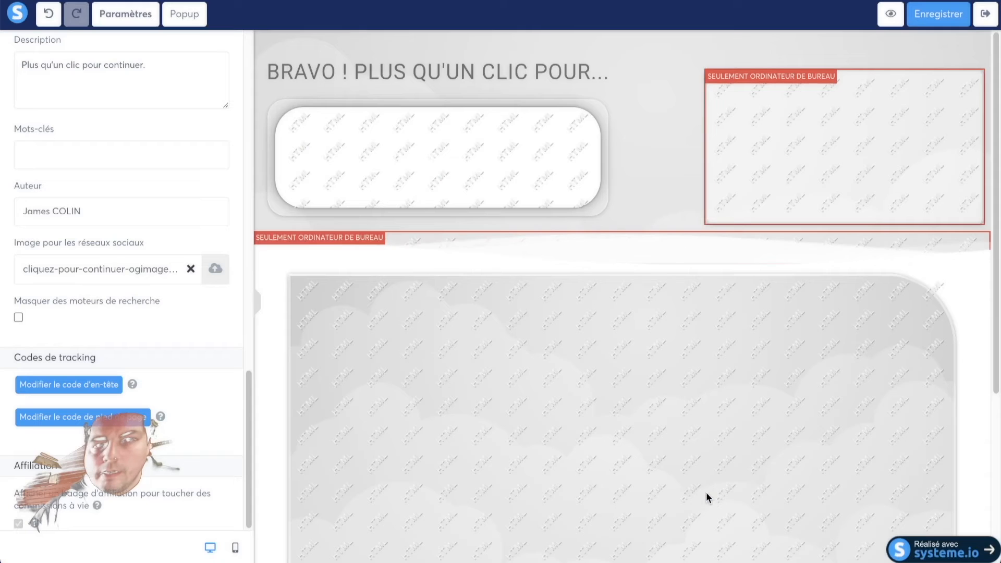
click(954, 21)
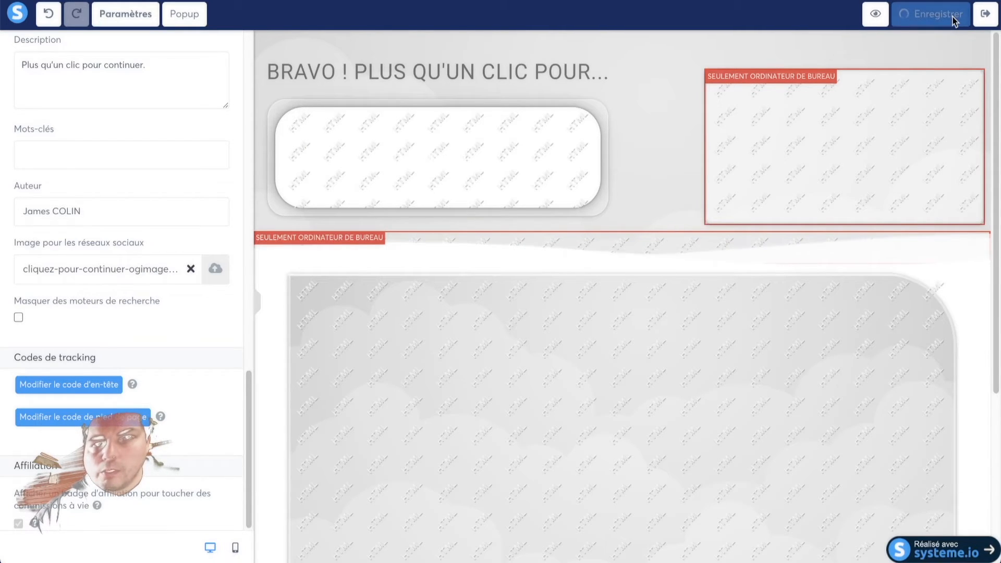
click(984, 16)
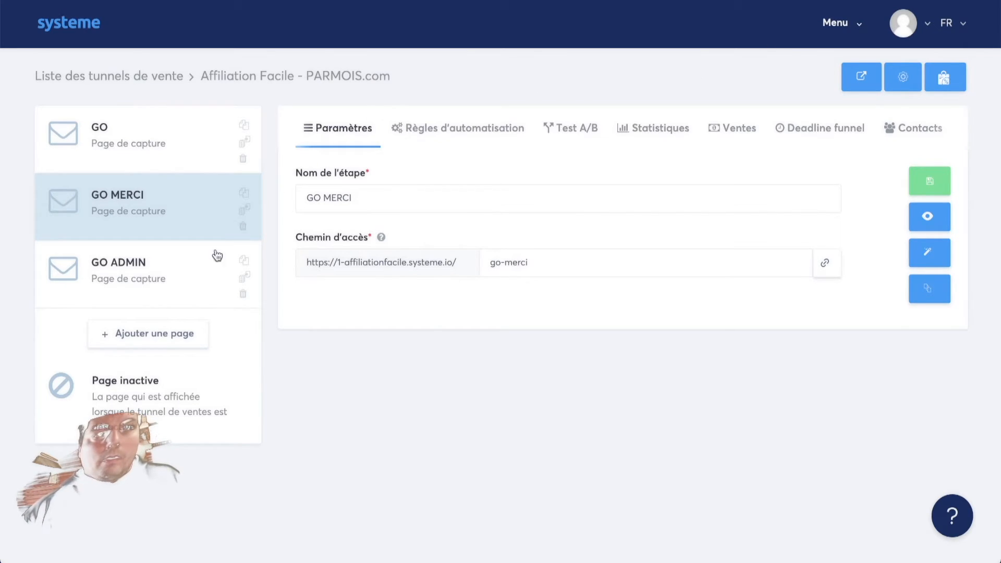
View the live GO ADMIN page and copy the address of its capture page link
click(168, 284)
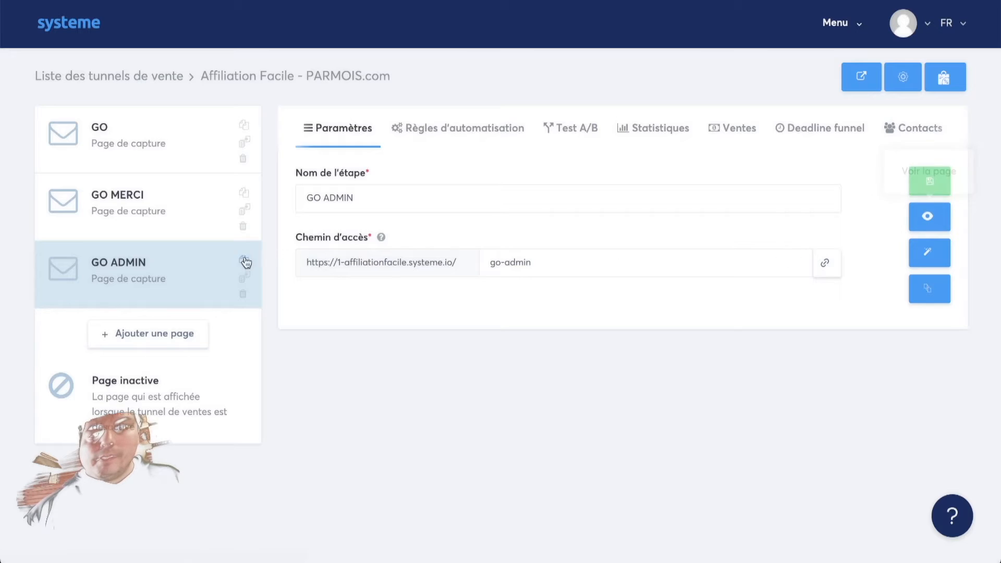
click(928, 220)
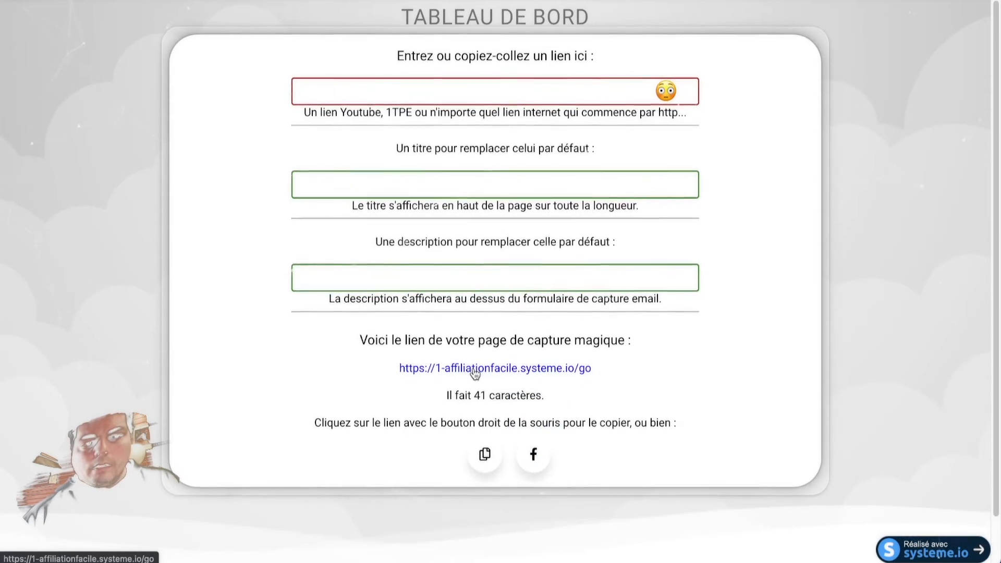
right_click(549, 369)
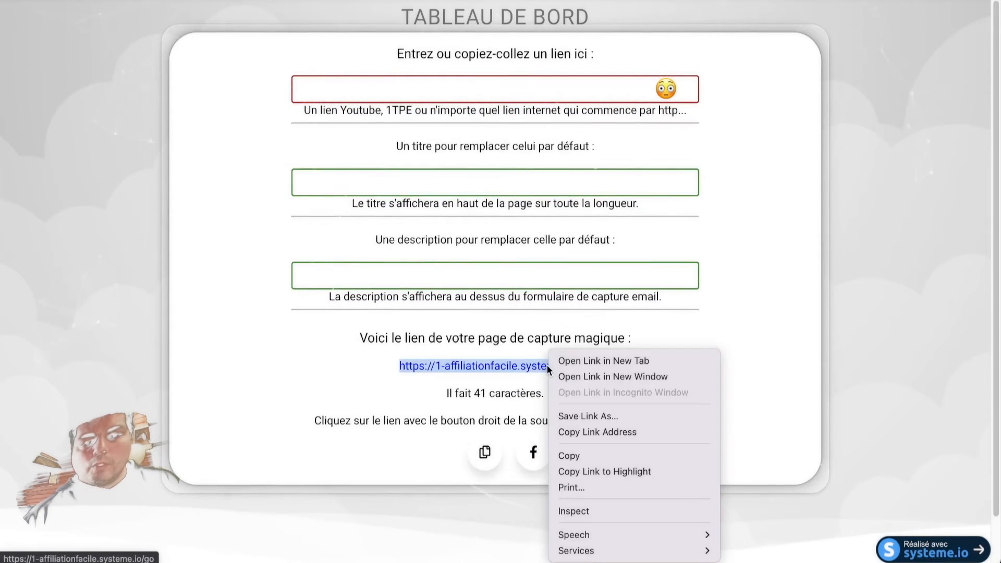
click(596, 434)
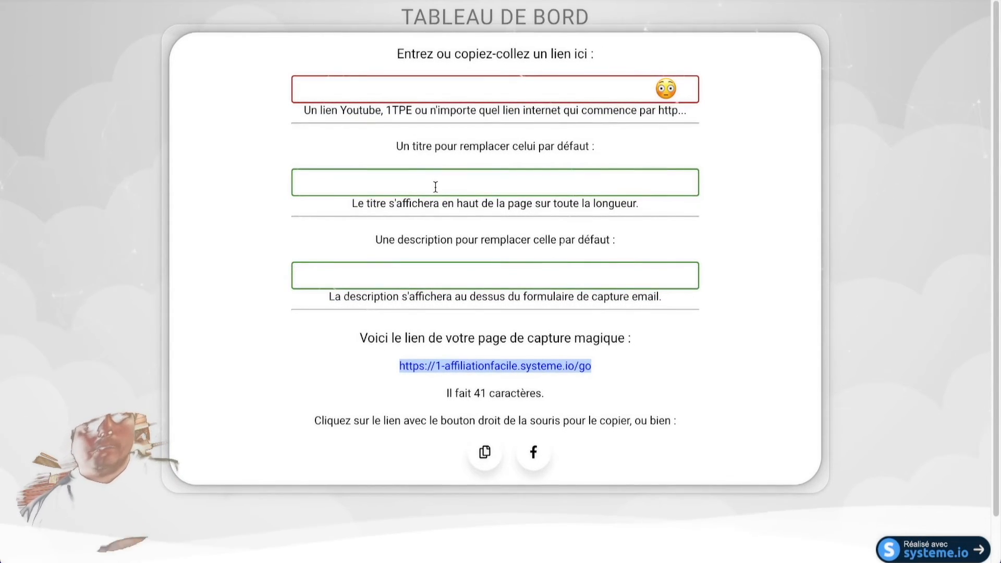
click(434, 188)
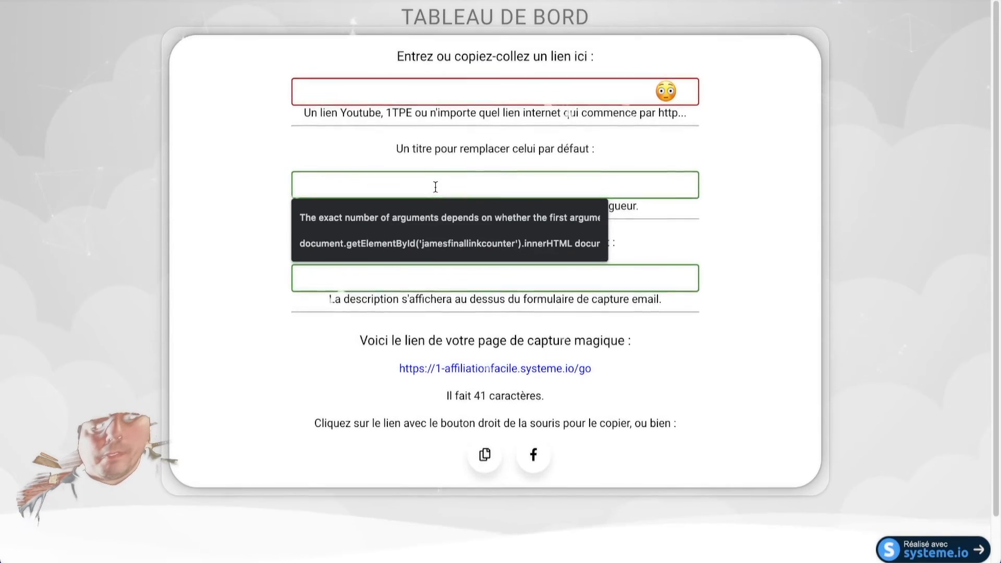
text(bonjour ca va)
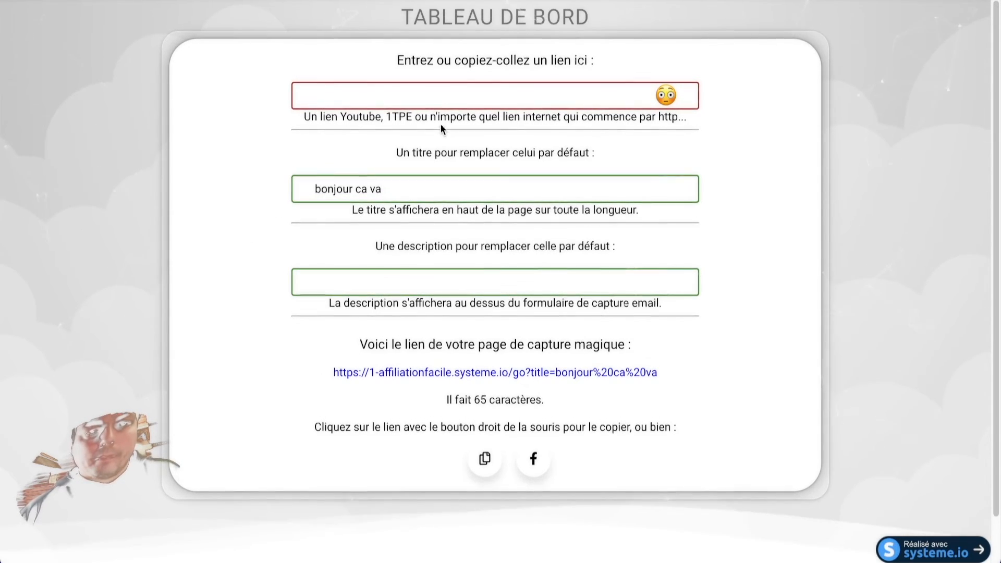
click(443, 100)
text(htt)
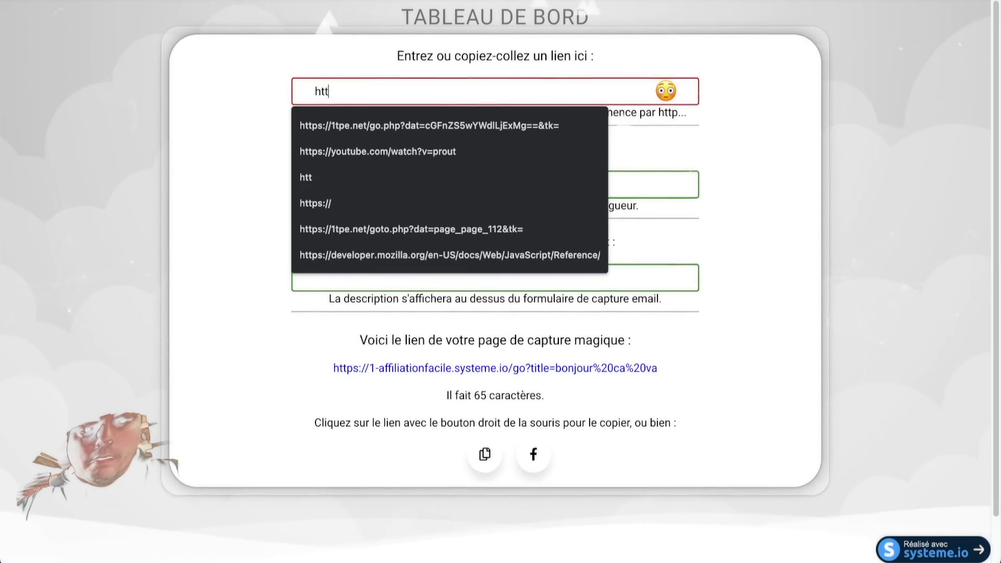
text(ps://)
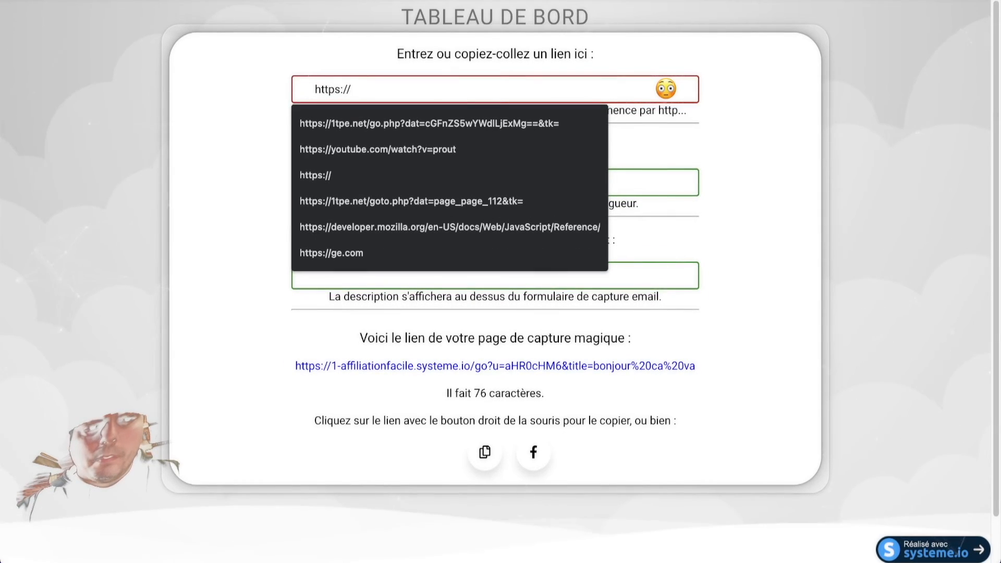
text(google.com)
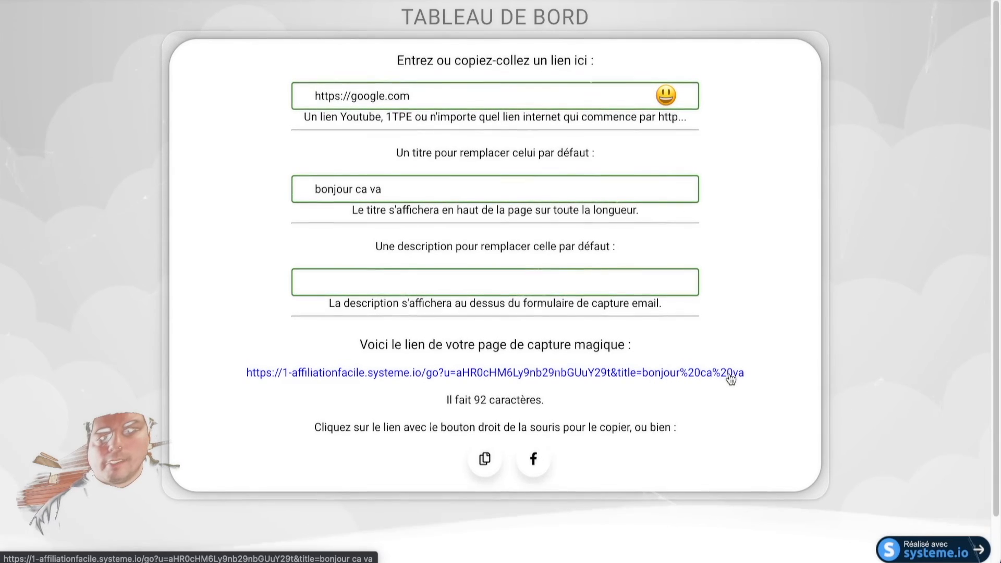
Open the generated capture page link in a new tab and check the page and its email field
right_click(497, 372)
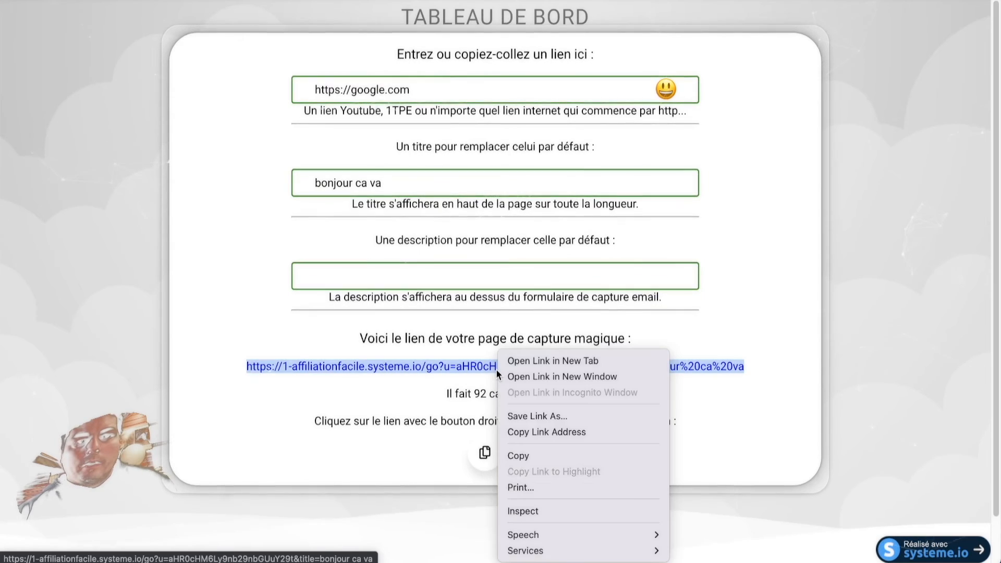
click(553, 364)
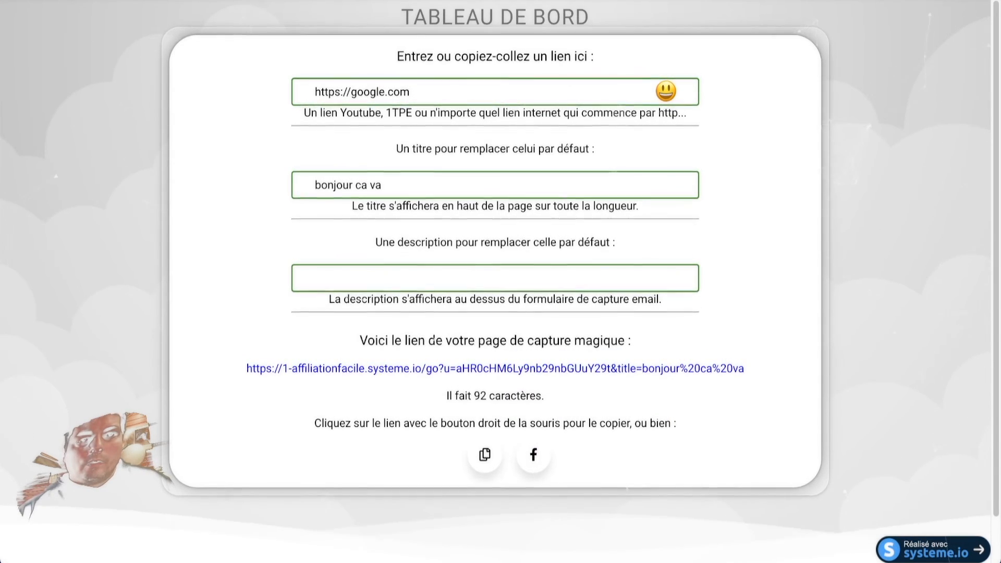
click(383, 1)
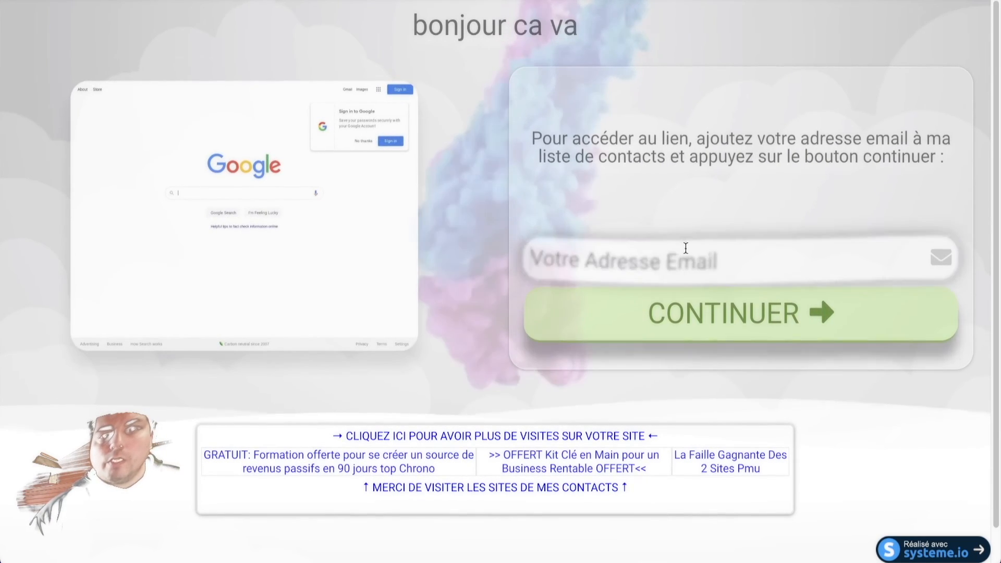
click(686, 251)
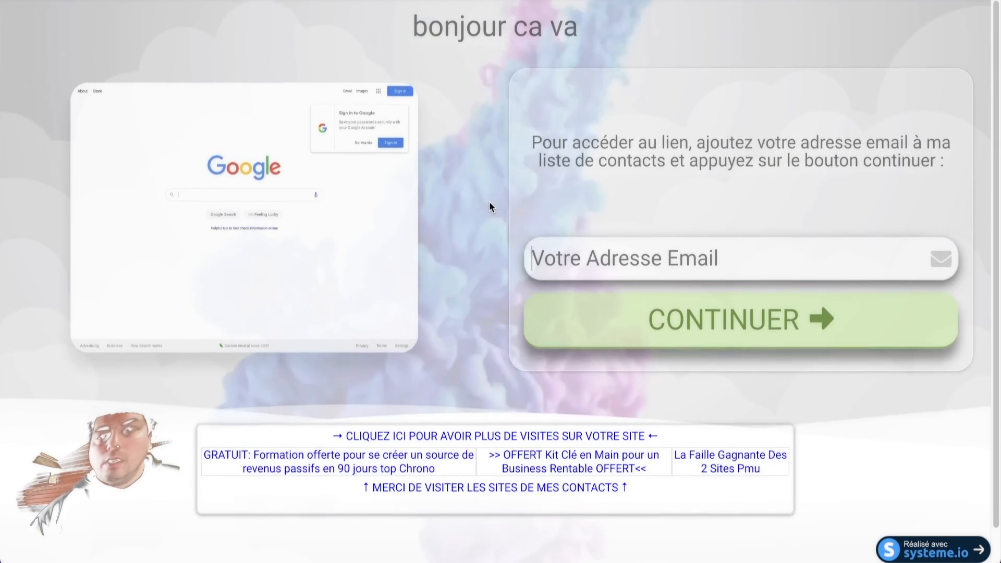